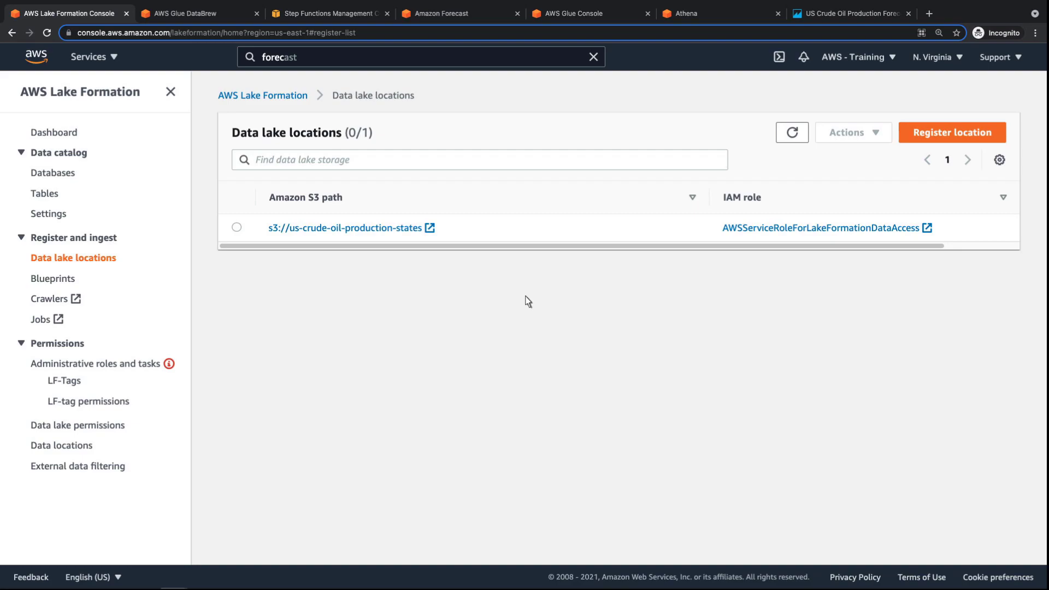
Step: Look at the raw source CSV in the crude oil production S3 bucket
{"action": "left_click", "coordinate": [343, 230]}
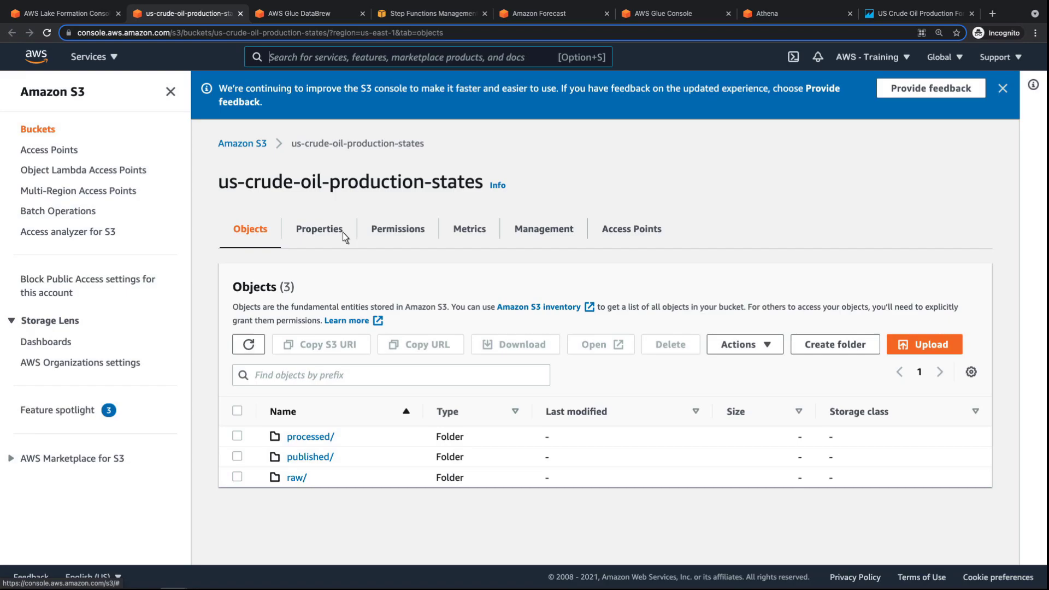
{"action": "left_click", "coordinate": [296, 478]}
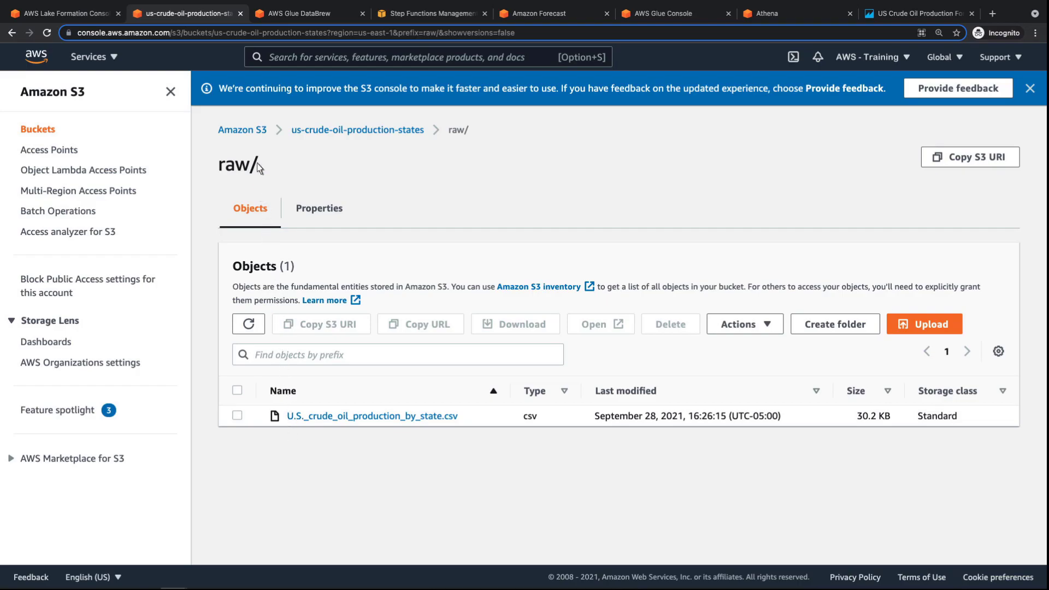
{"action": "left_click", "coordinate": [240, 13]}
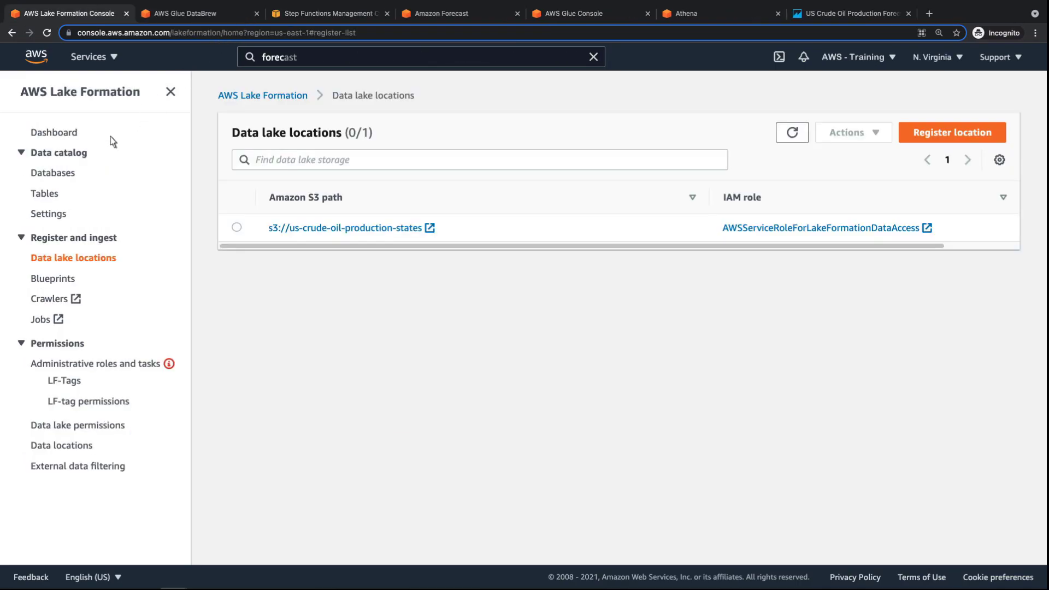
Step: Review the crude oil databases and their data lake permissions in Lake Formation
{"action": "left_click", "coordinate": [53, 174]}
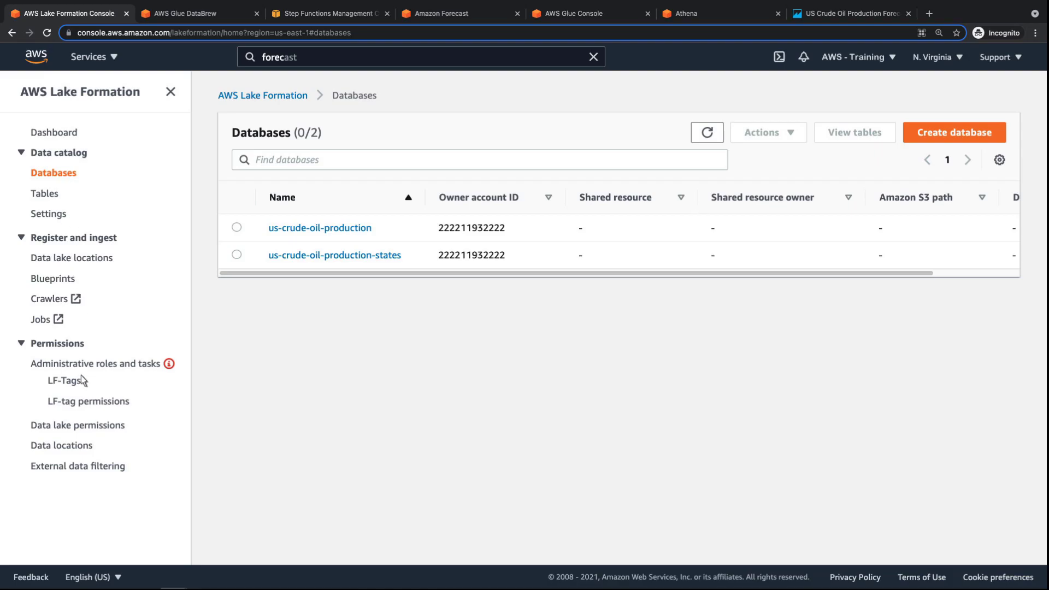
{"action": "left_click", "coordinate": [78, 426]}
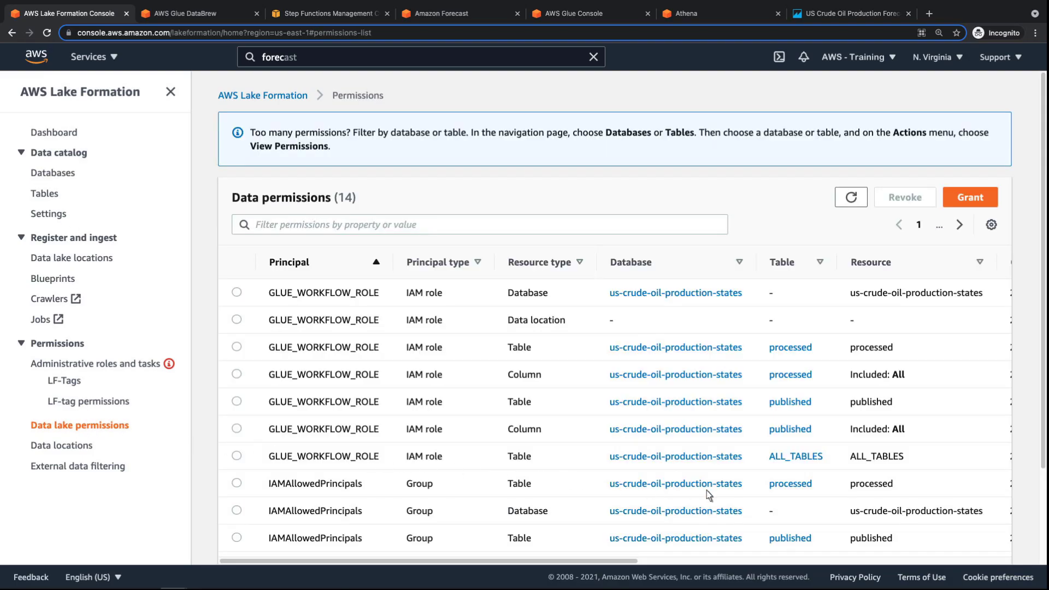
{"action": "scroll", "coordinate": [992, 523], "scroll_direction": "down", "scroll_amount": 3}
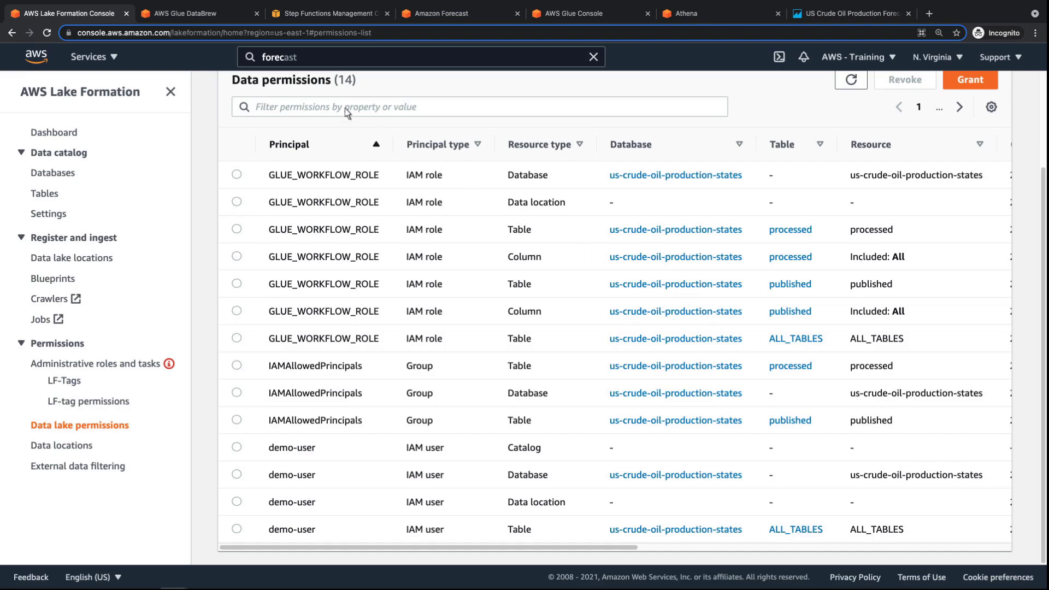
{"action": "left_click", "coordinate": [197, 14]}
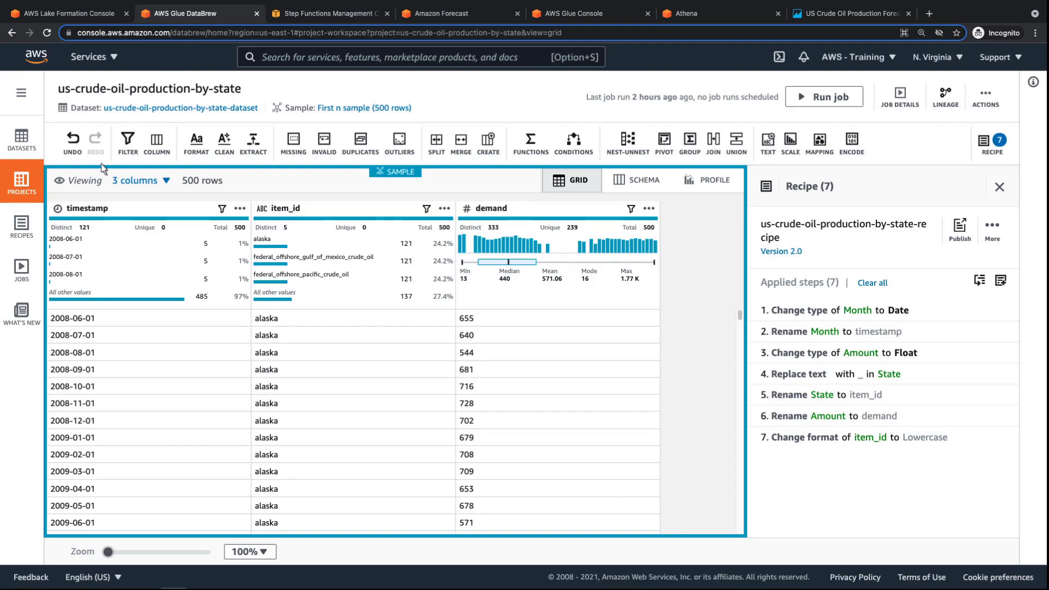
Step: Confirm the crude oil recipe job succeeded and outputs CSV to the processed folder
{"action": "left_click", "coordinate": [22, 271]}
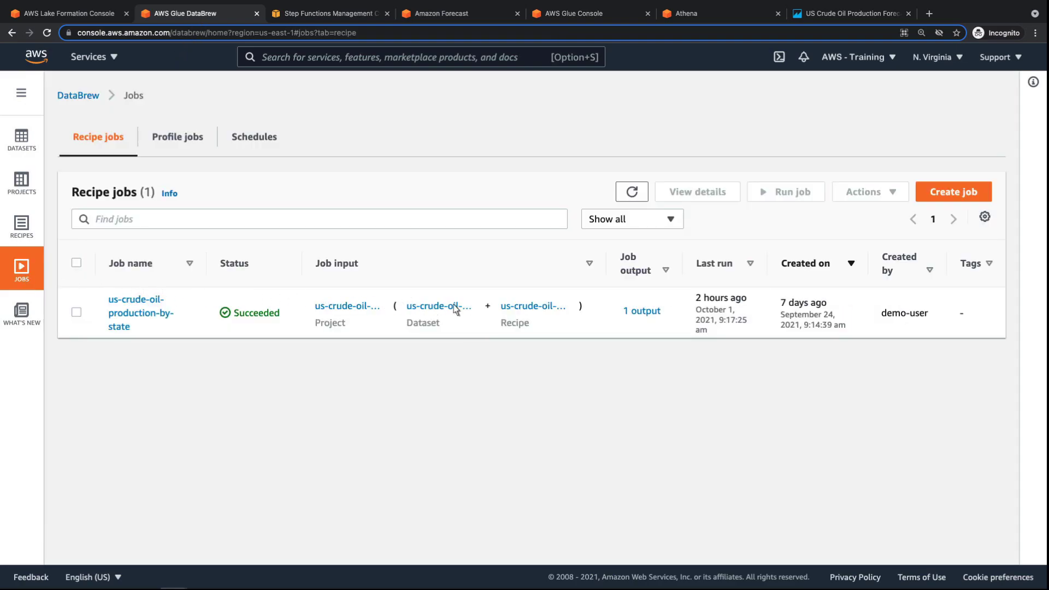
{"action": "left_click", "coordinate": [641, 311]}
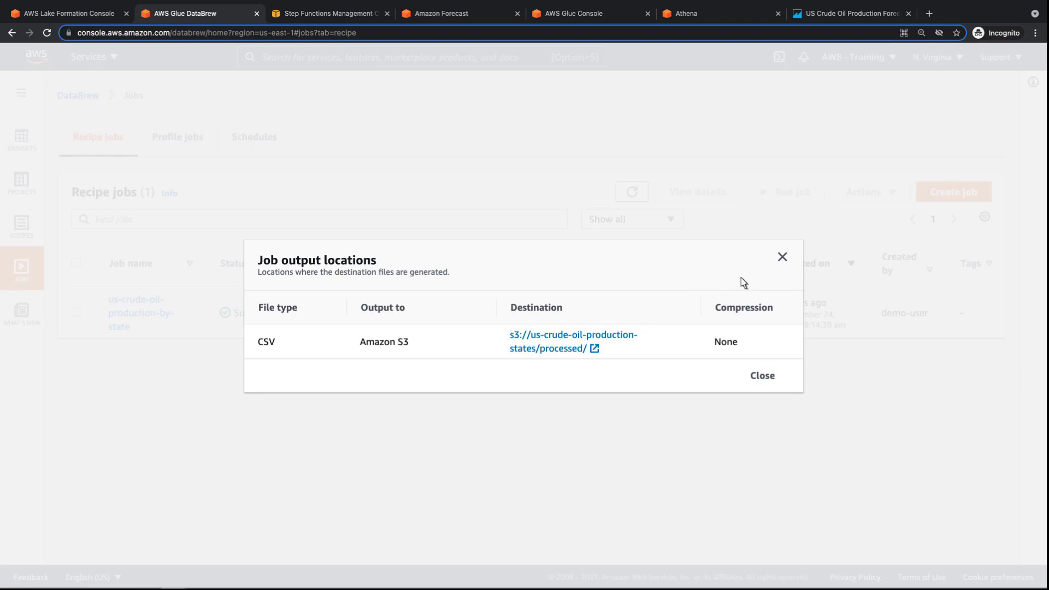
{"action": "left_click", "coordinate": [781, 258]}
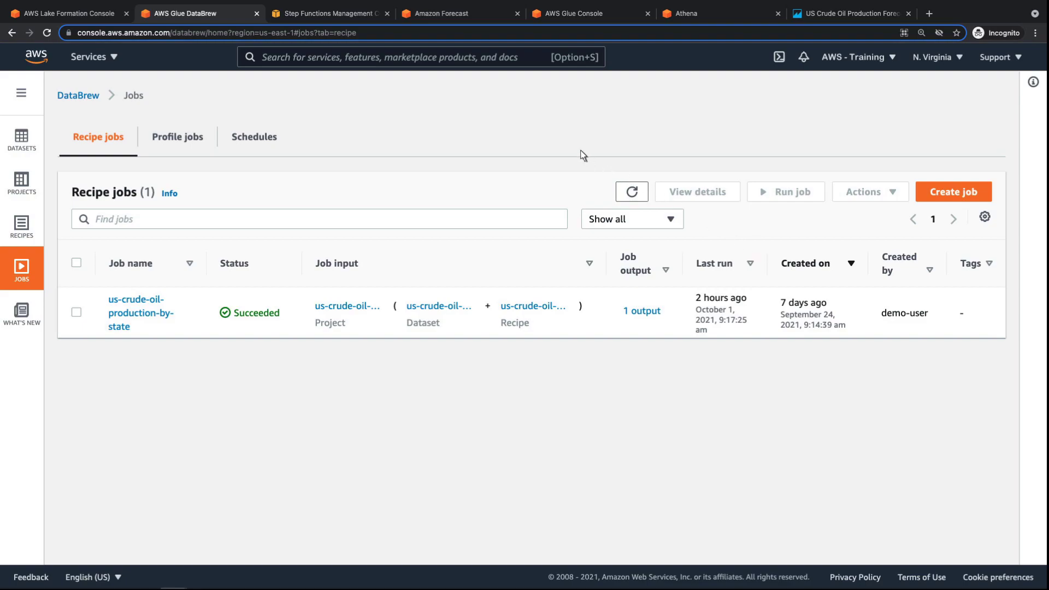
Step: Open the state machine in Workflow Studio and inspect the Run Glue DataBrew Job state
{"action": "left_click", "coordinate": [327, 14]}
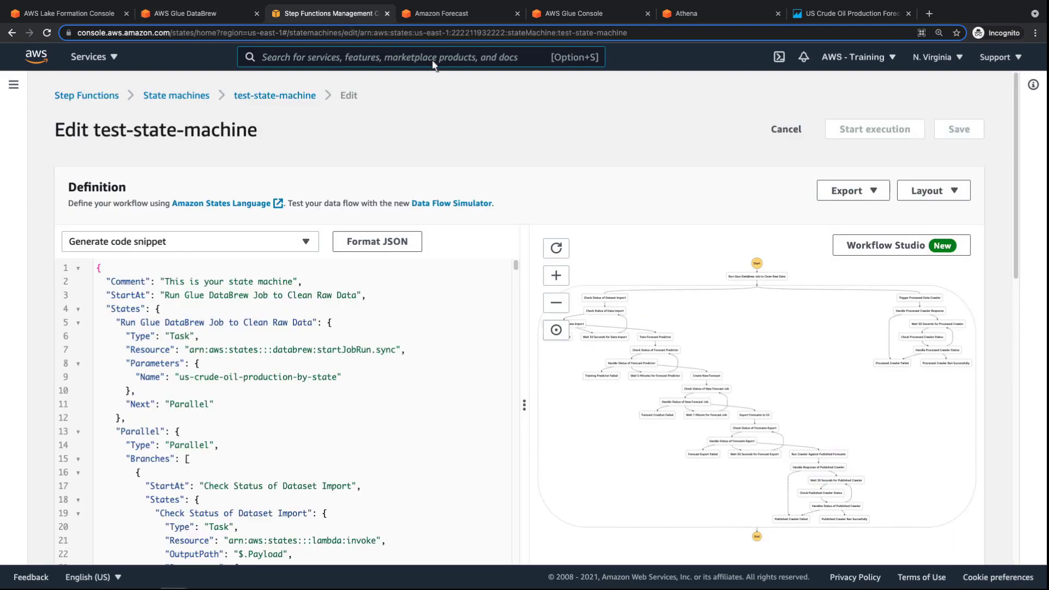
{"action": "left_click", "coordinate": [845, 250]}
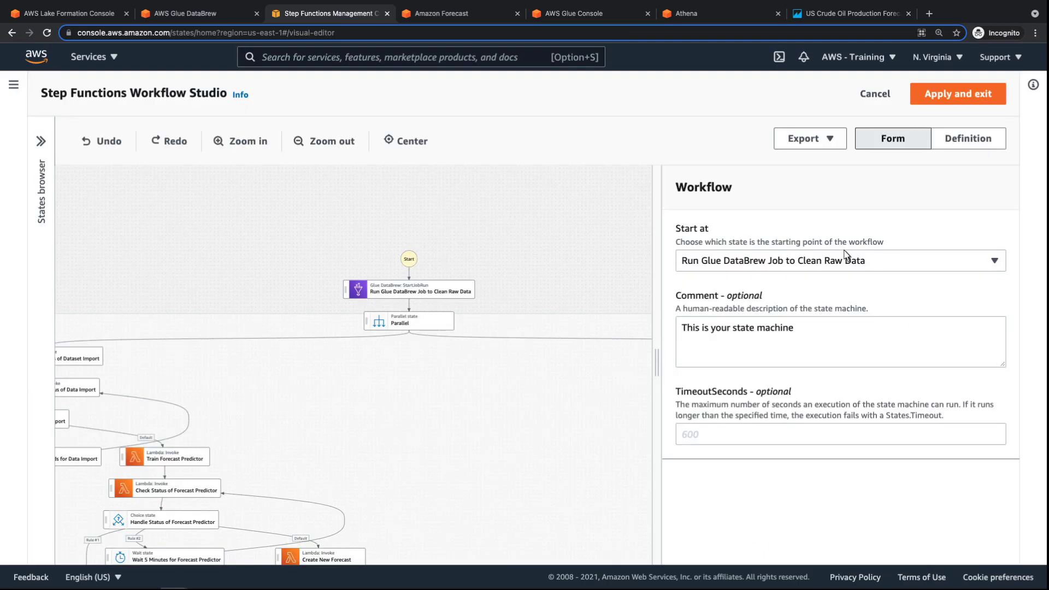
{"action": "left_click", "coordinate": [418, 295]}
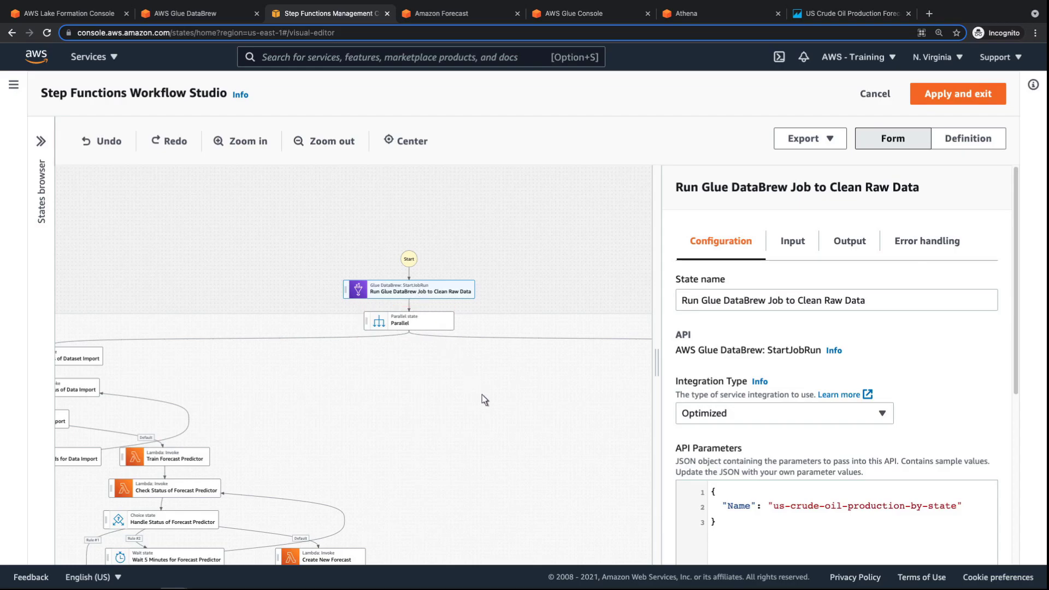
{"action": "scroll", "coordinate": [487, 409], "scroll_direction": "right", "scroll_amount": 8}
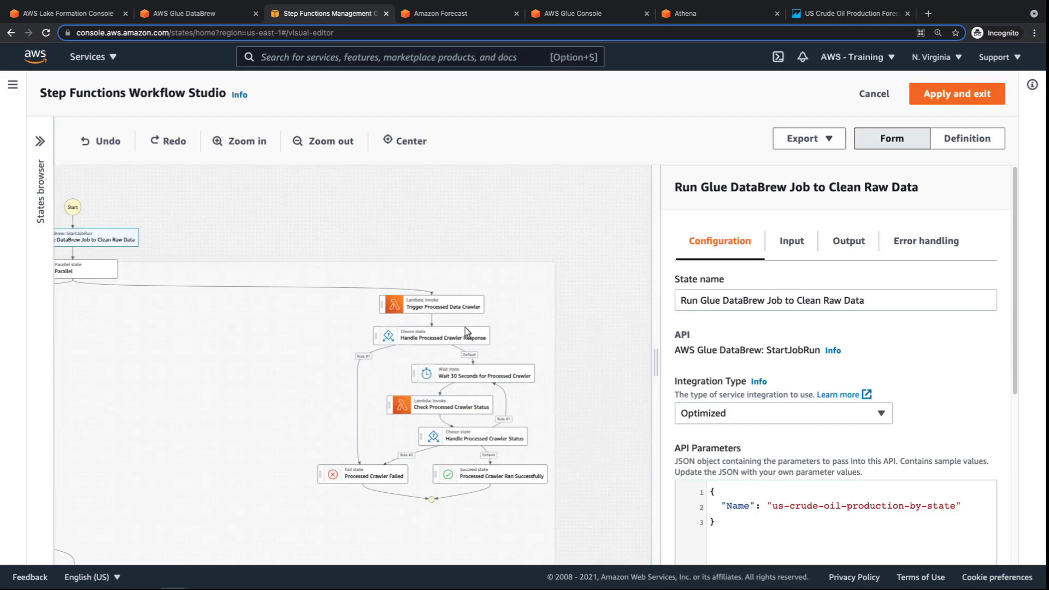
Step: Review the crawler trigger, response choice, failure, 30-second wait, status check and success states
{"action": "left_click", "coordinate": [460, 308]}
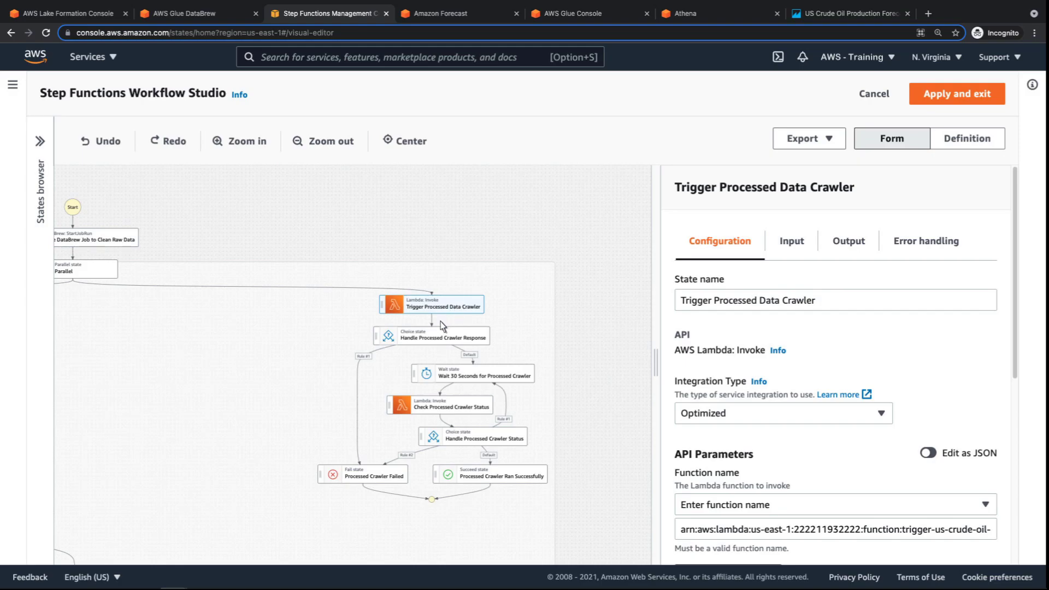
{"action": "left_click", "coordinate": [426, 340]}
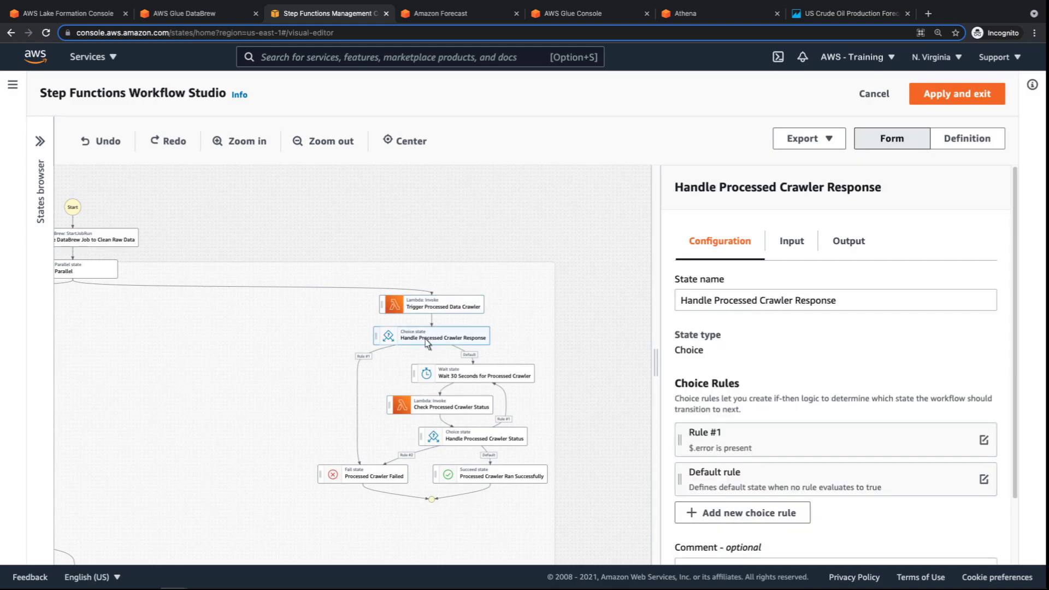
{"action": "left_click", "coordinate": [372, 474]}
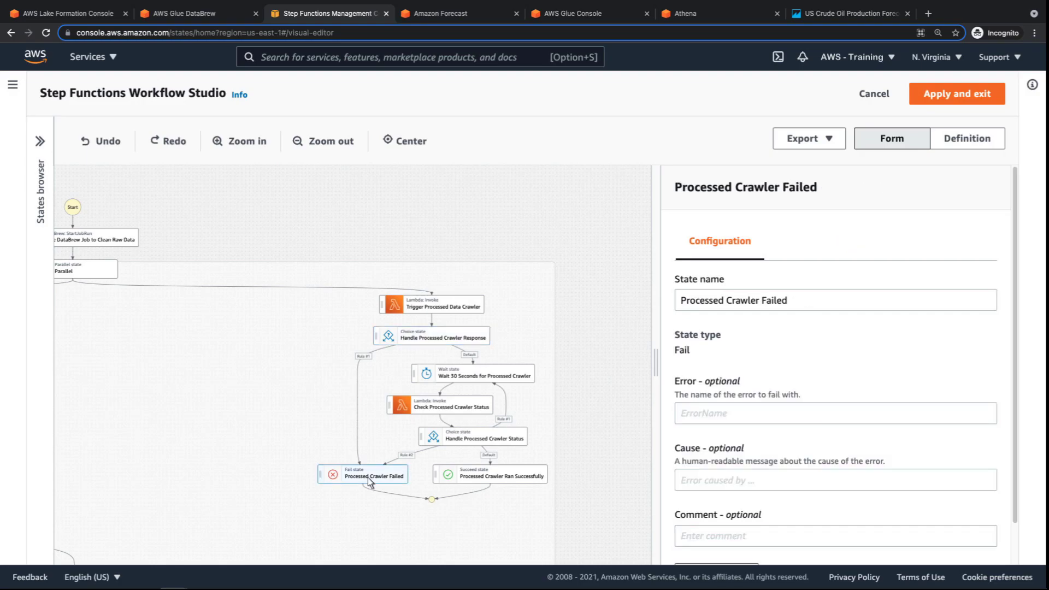
{"action": "left_click", "coordinate": [485, 379]}
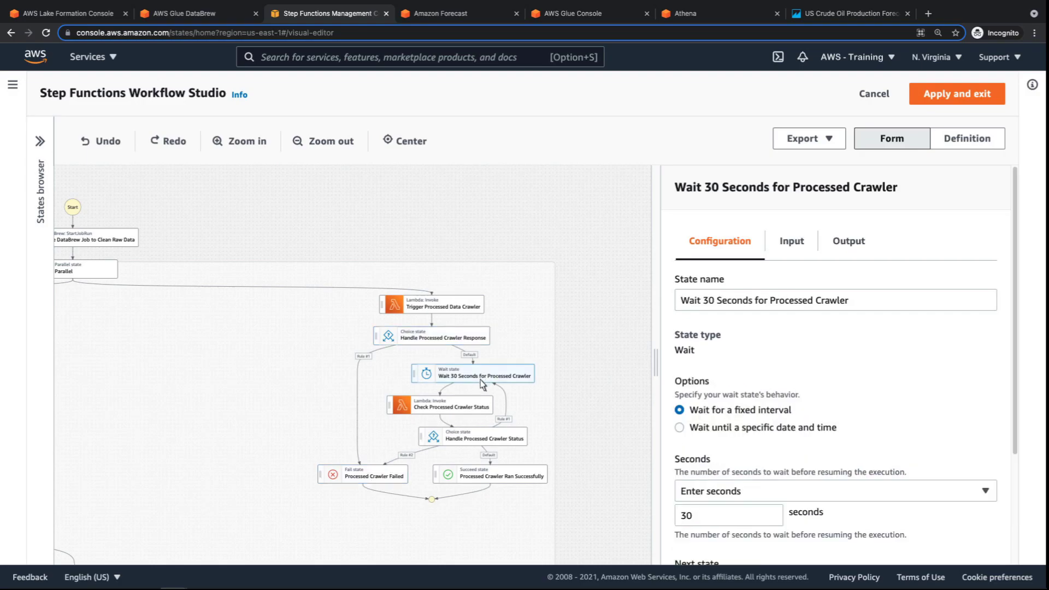
{"action": "left_click", "coordinate": [452, 408]}
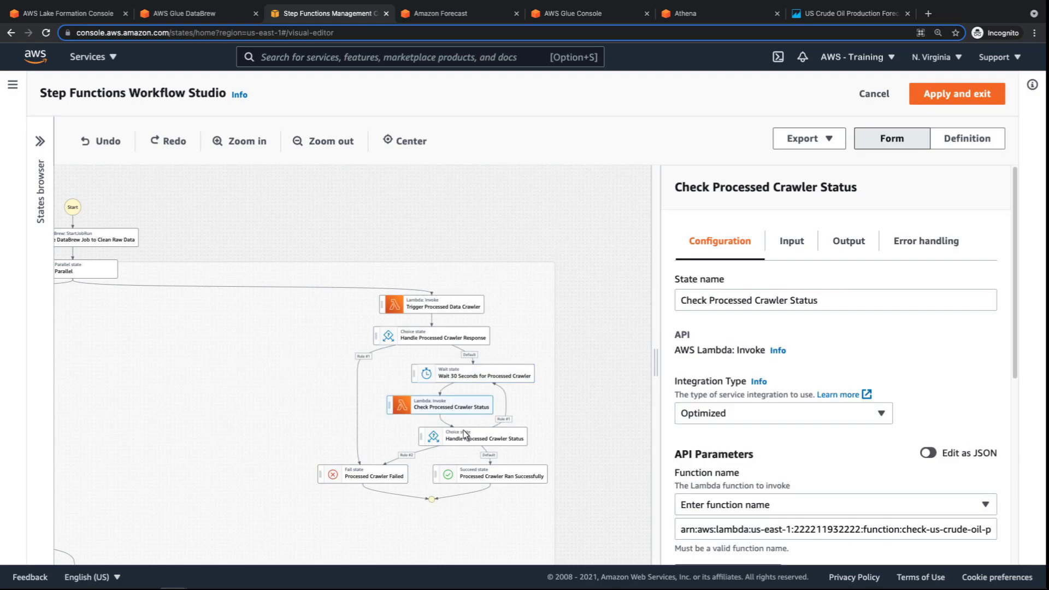
{"action": "left_click", "coordinate": [494, 481]}
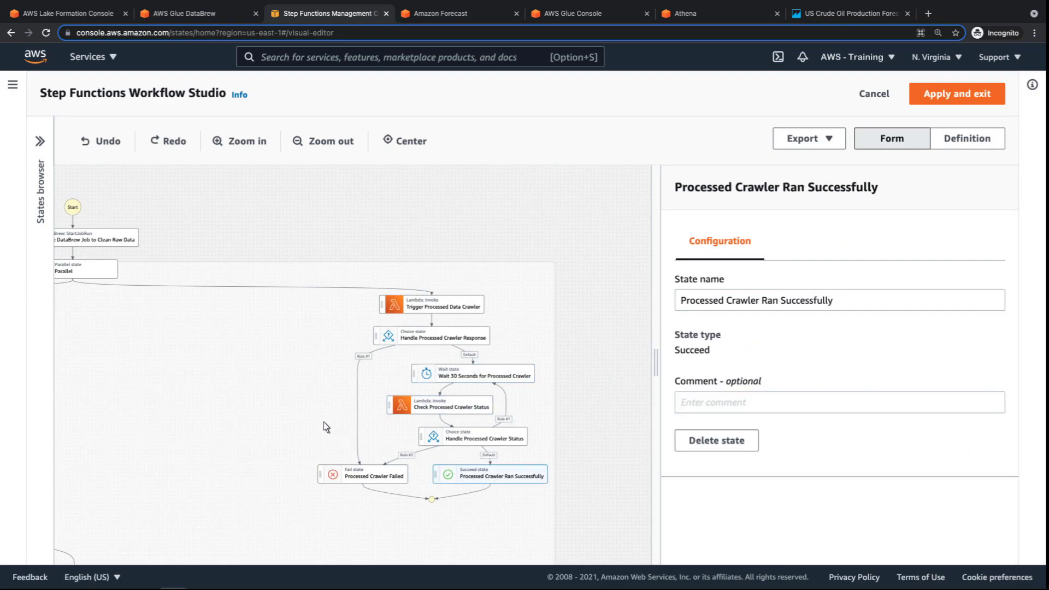
{"action": "left_click_drag", "start_coordinate": [126, 353], "coordinate": [271, 312]}
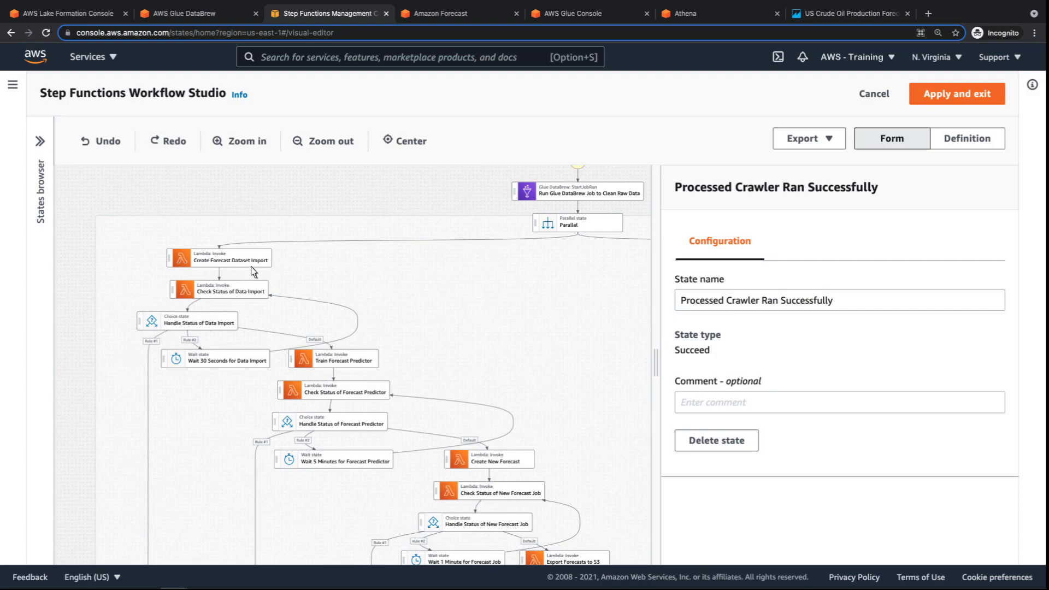
{"action": "left_click", "coordinate": [246, 260]}
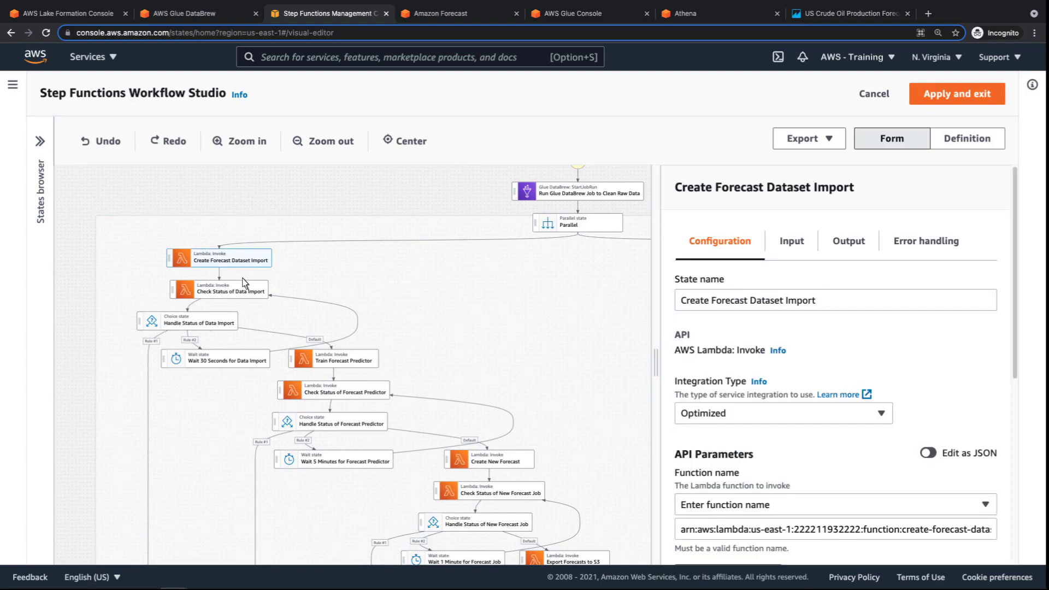
{"action": "left_click", "coordinate": [233, 293]}
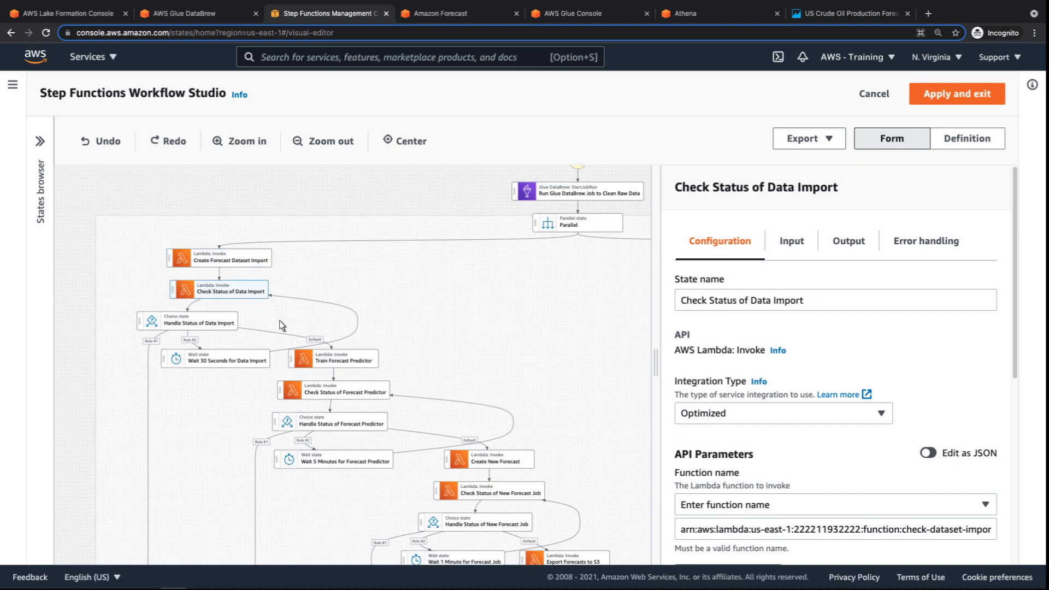
{"action": "left_click", "coordinate": [349, 362]}
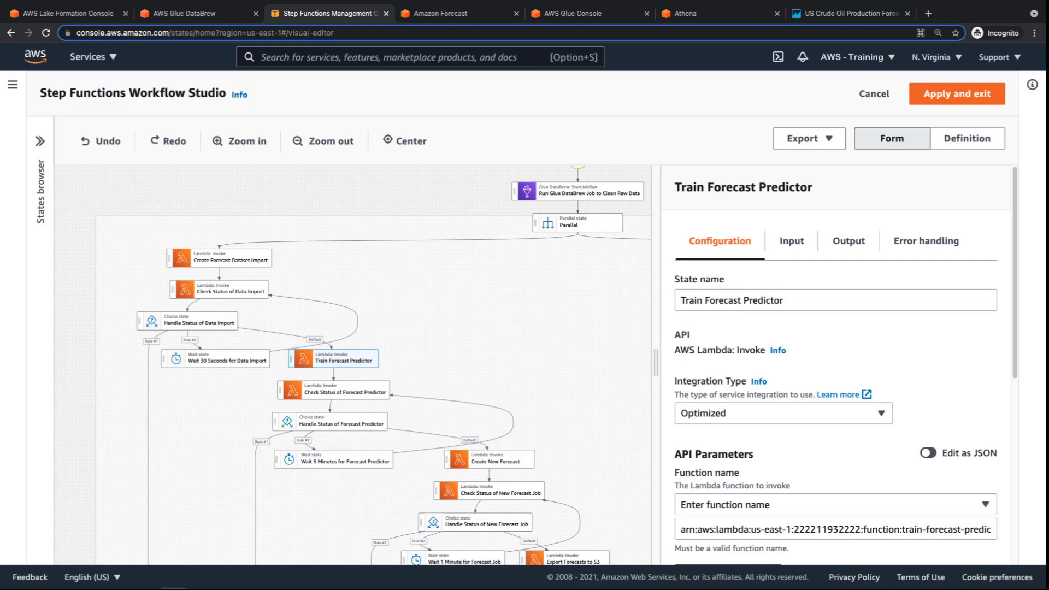
{"action": "left_click", "coordinate": [350, 398]}
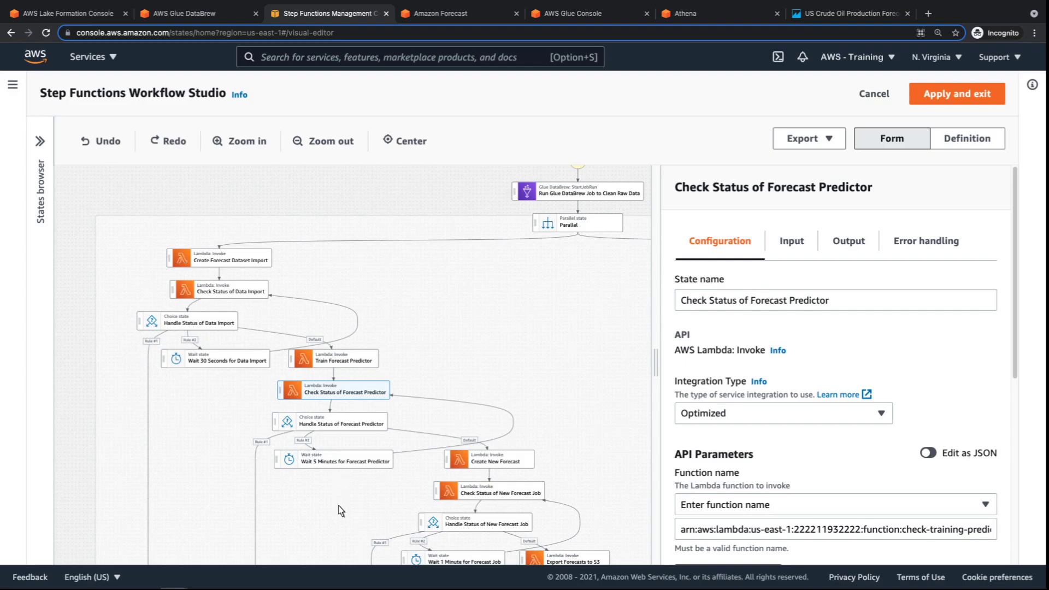
{"action": "left_click_drag", "start_coordinate": [342, 503], "coordinate": [327, 431]}
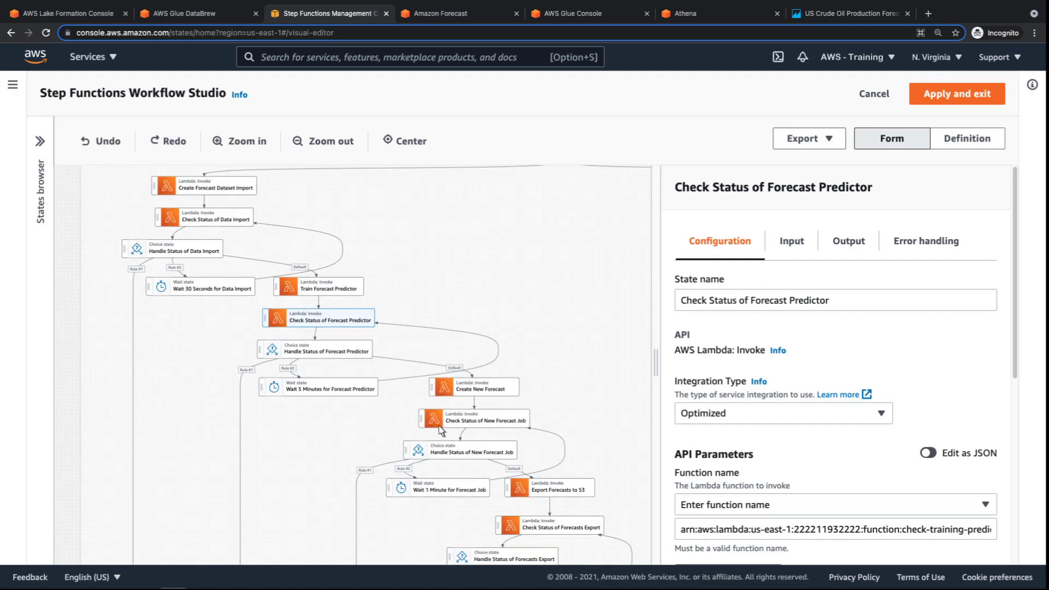
{"action": "left_click", "coordinate": [484, 388]}
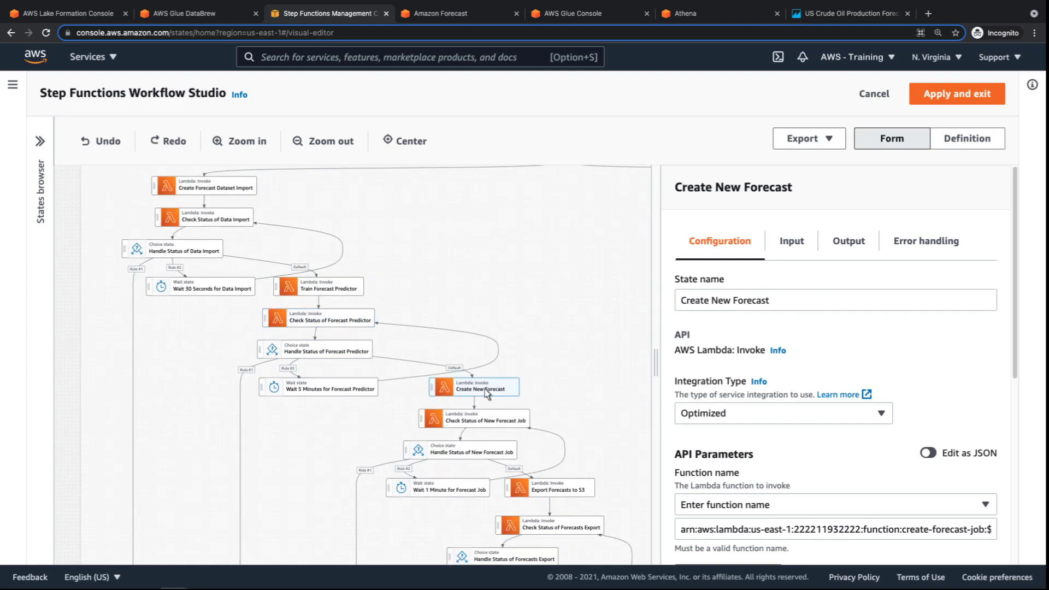
{"action": "scroll", "coordinate": [440, 530], "scroll_direction": "down", "scroll_amount": 3}
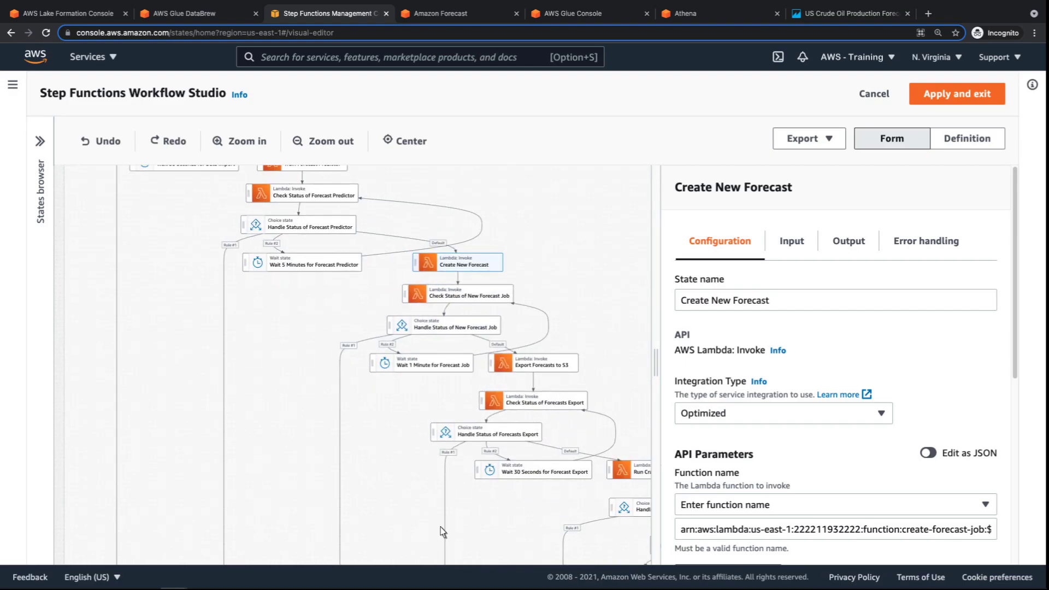
{"action": "left_click", "coordinate": [501, 299]}
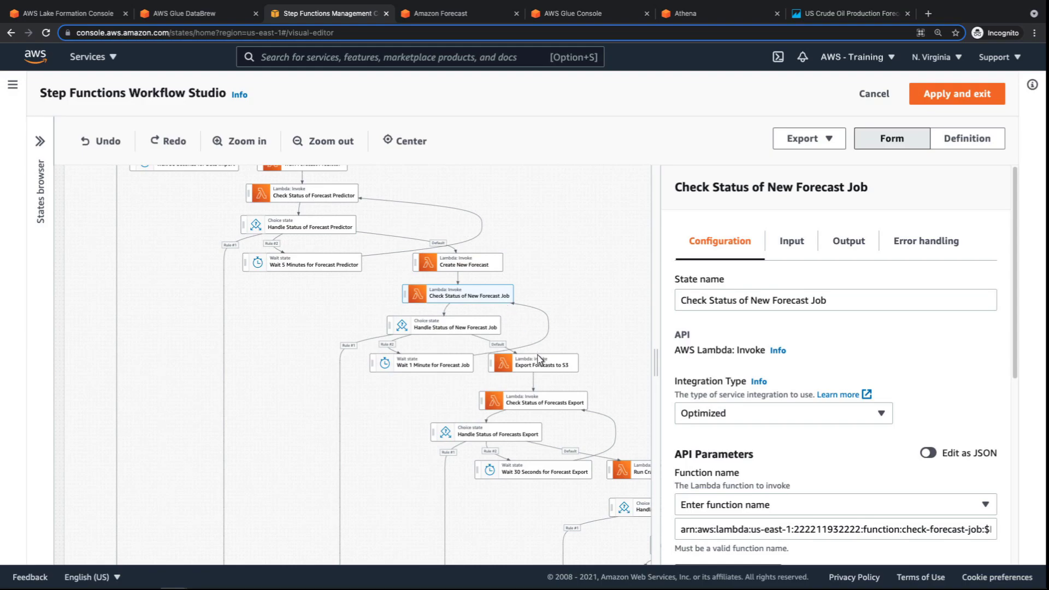
{"action": "left_click", "coordinate": [547, 370]}
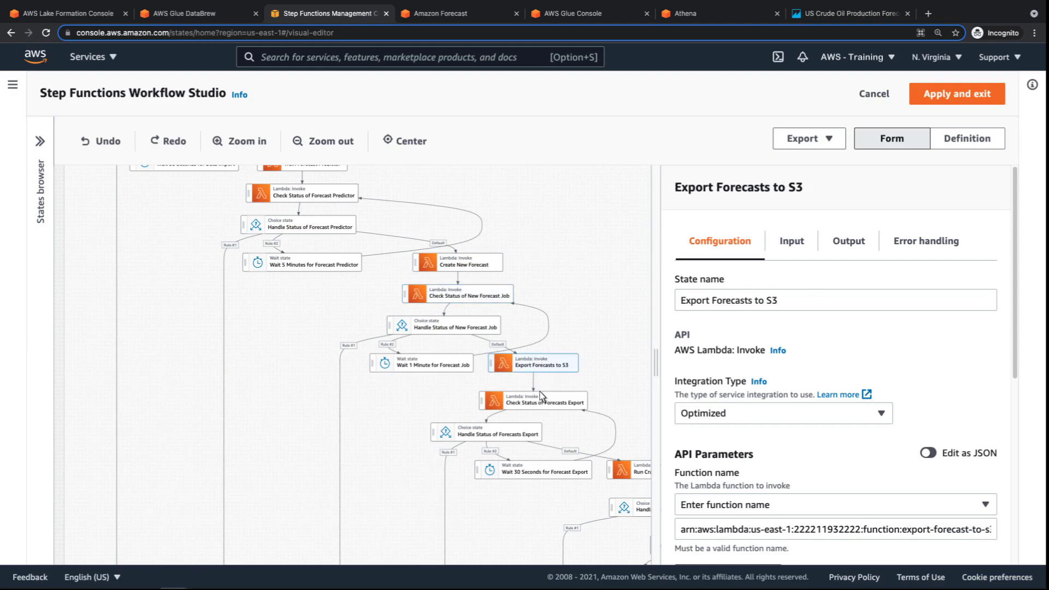
{"action": "scroll", "coordinate": [517, 515], "scroll_direction": "down", "scroll_amount": 3}
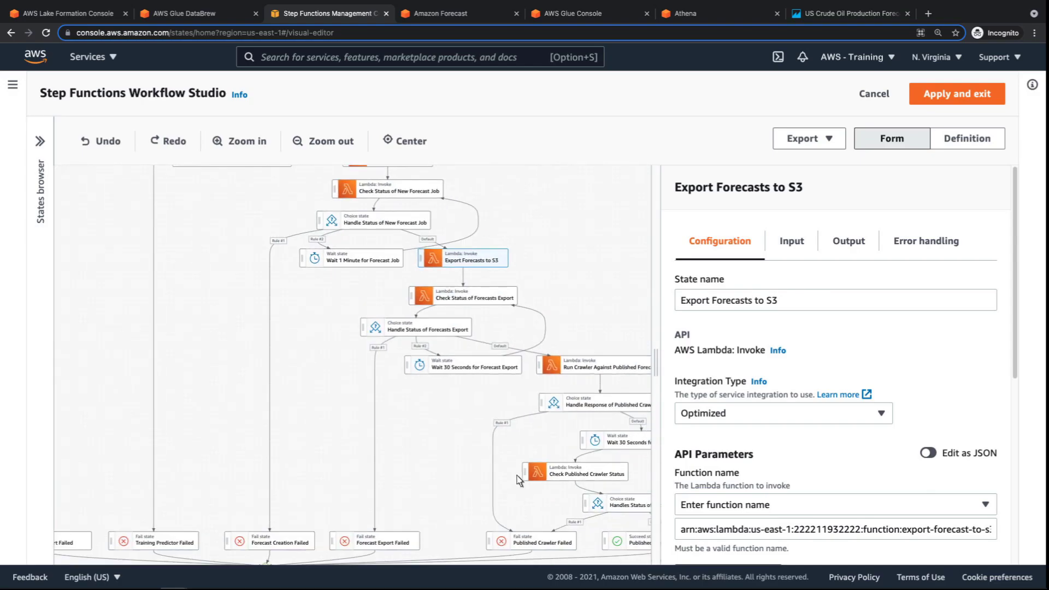
{"action": "left_click", "coordinate": [509, 303]}
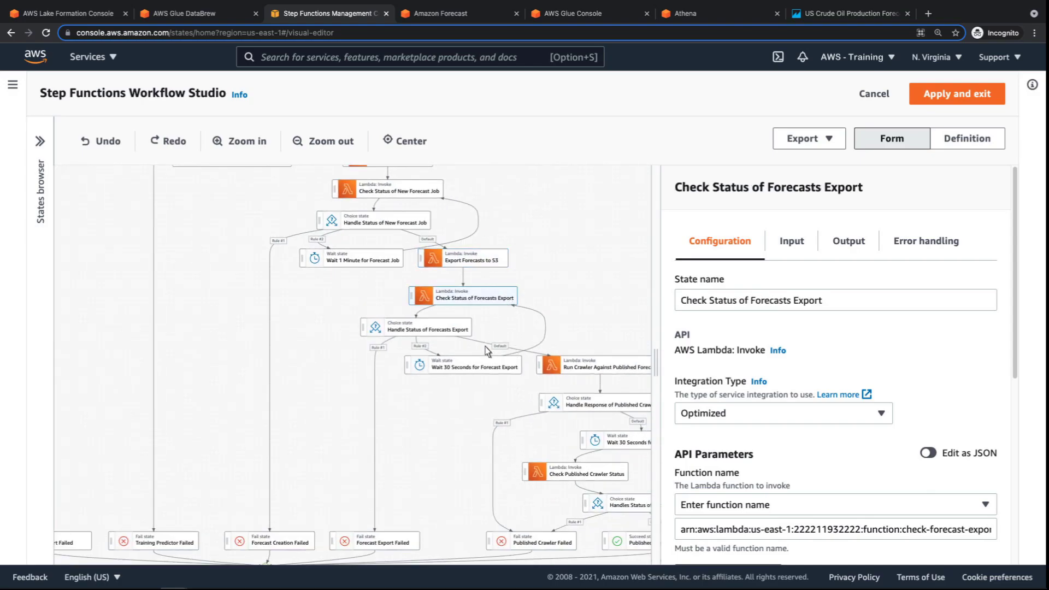
{"action": "left_click_drag", "start_coordinate": [438, 435], "coordinate": [320, 429]}
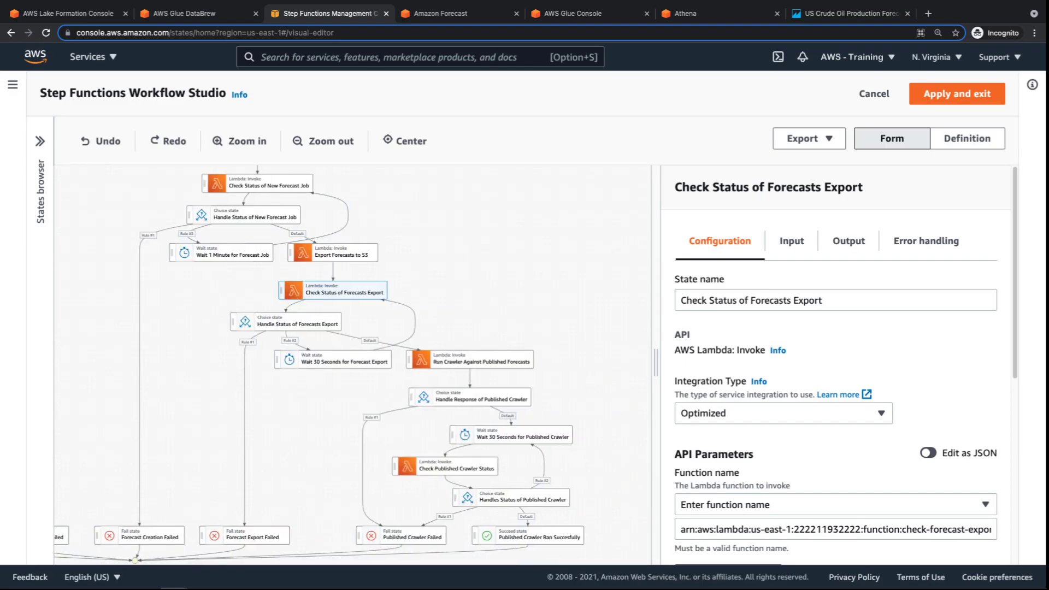
{"action": "left_click", "coordinate": [528, 362]}
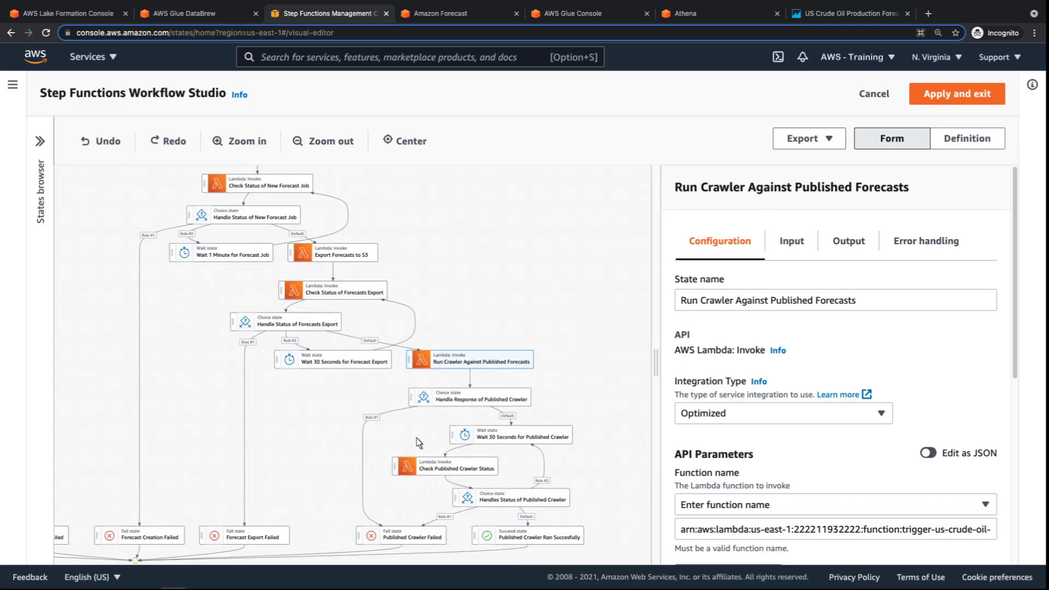
{"action": "scroll", "coordinate": [330, 502], "scroll_direction": "down", "scroll_amount": 2}
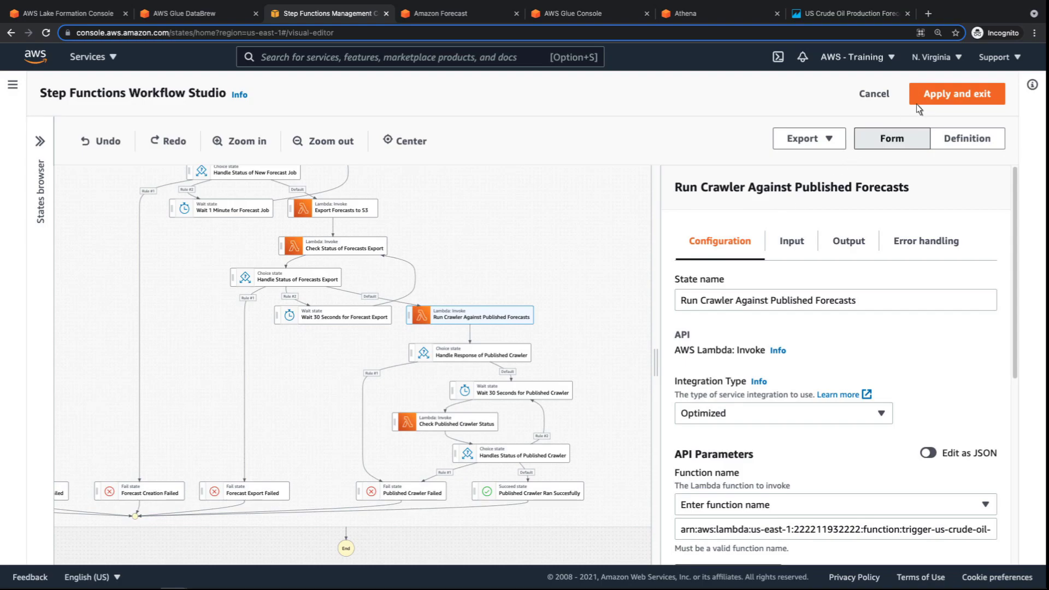
Step: Save the state machine and start execution Demo-Execution with {} as input
{"action": "left_click", "coordinate": [935, 93]}
{"action": "left_click", "coordinate": [945, 97]}
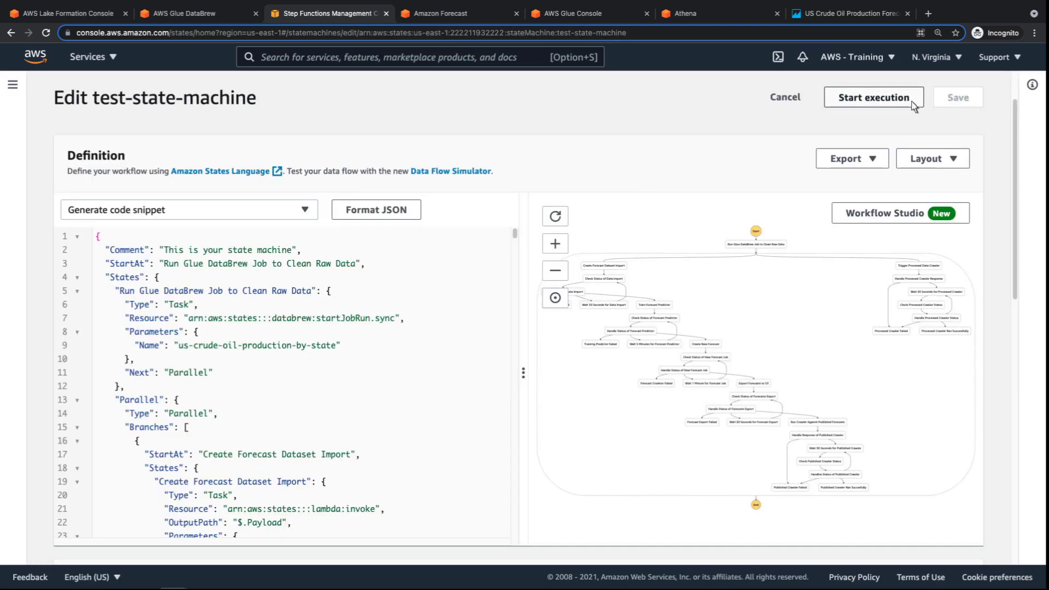
{"action": "left_click", "coordinate": [873, 98]}
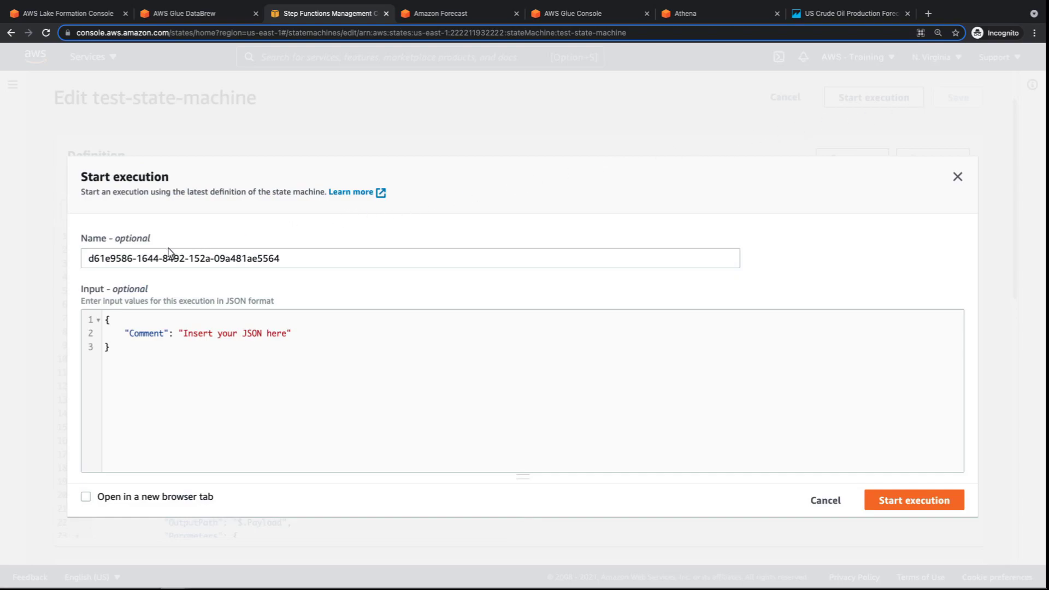
{"action": "triple_click", "coordinate": [92, 259]}
{"action": "type", "text": "Demo-Execution"}
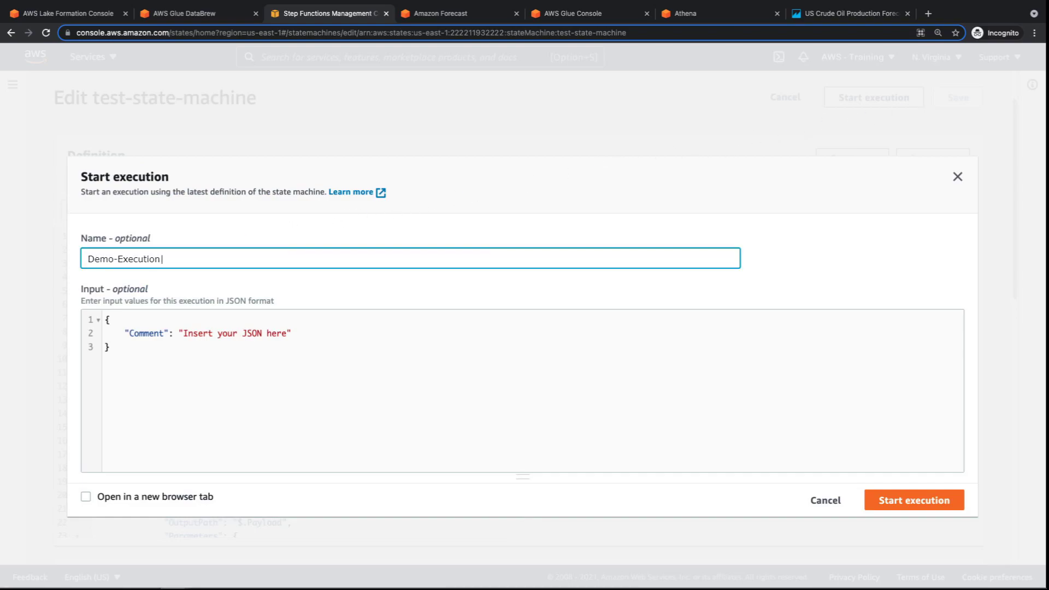
{"action": "left_click", "coordinate": [107, 347]}
{"action": "key", "text": "ctrl+a"}
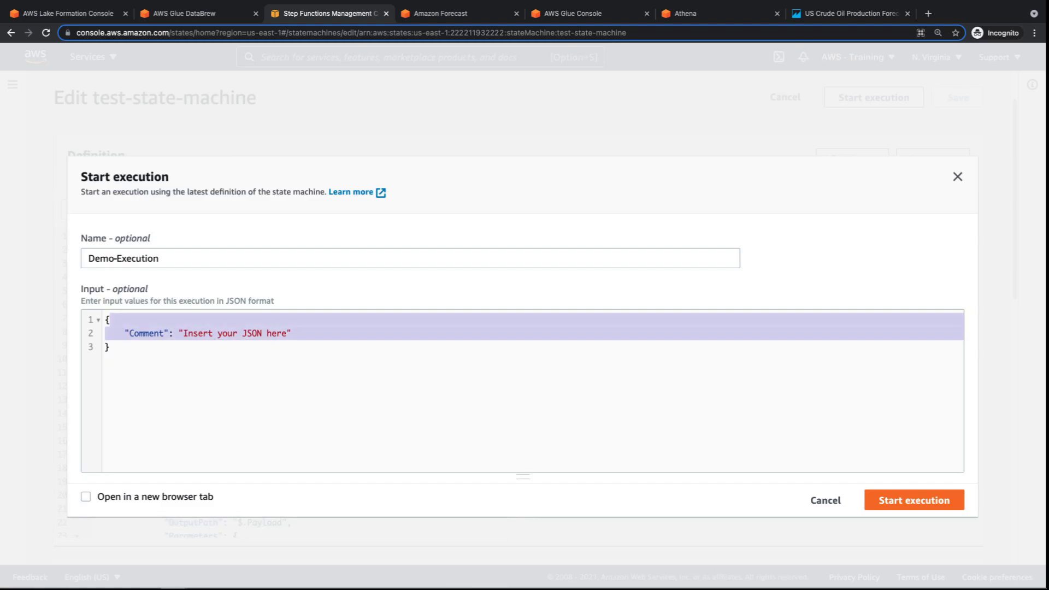
{"action": "type", "text": "{"}
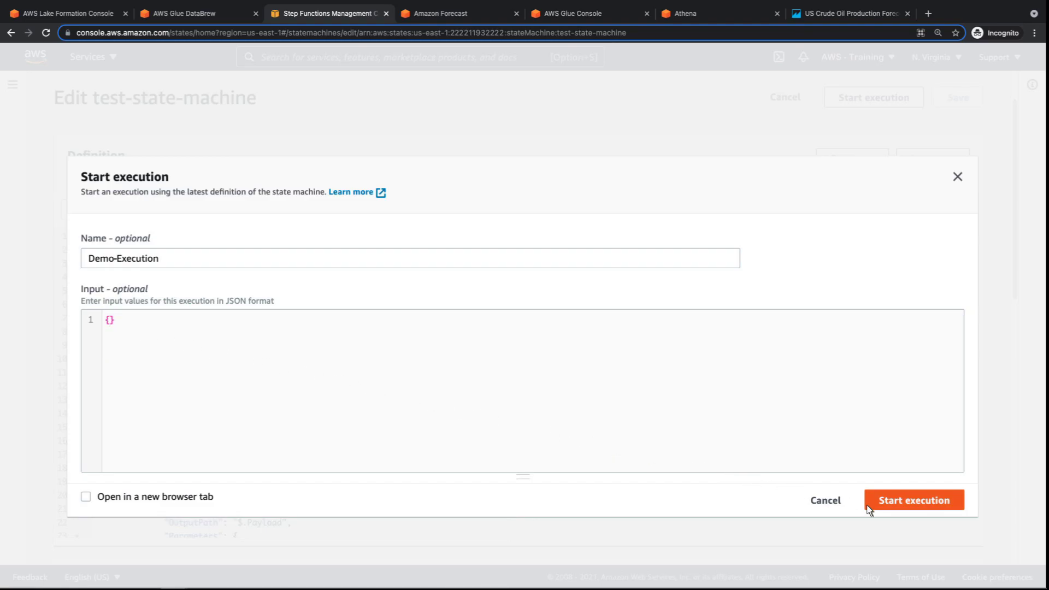
{"action": "left_click", "coordinate": [869, 509]}
{"action": "scroll", "coordinate": [1007, 428], "scroll_direction": "down", "scroll_amount": 5}
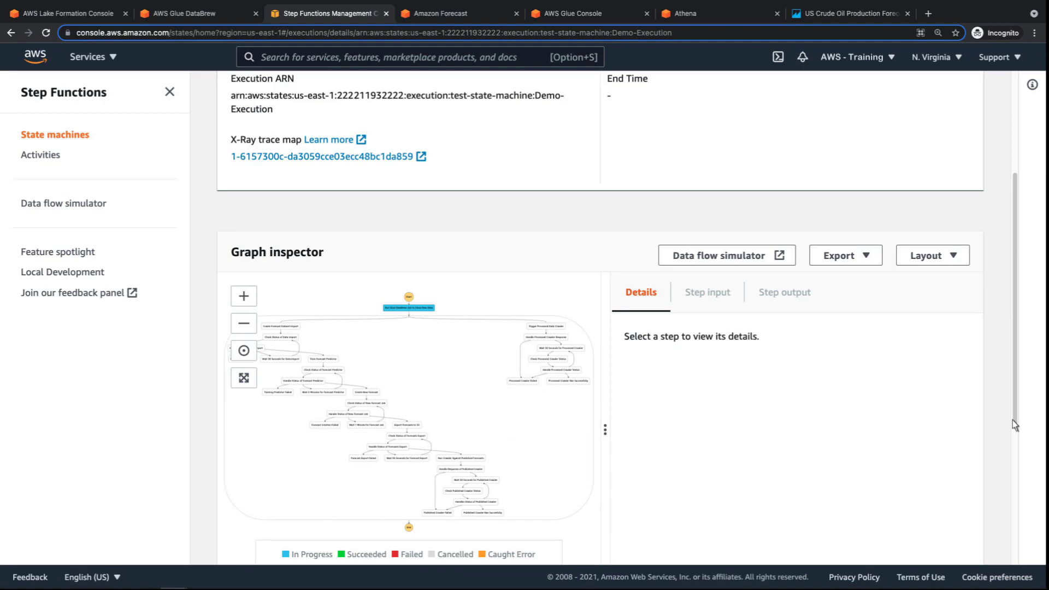
Step: Open Demo-Execution's visual workflow and check the DataBrew cleaning job's progress
{"action": "left_click", "coordinate": [244, 377]}
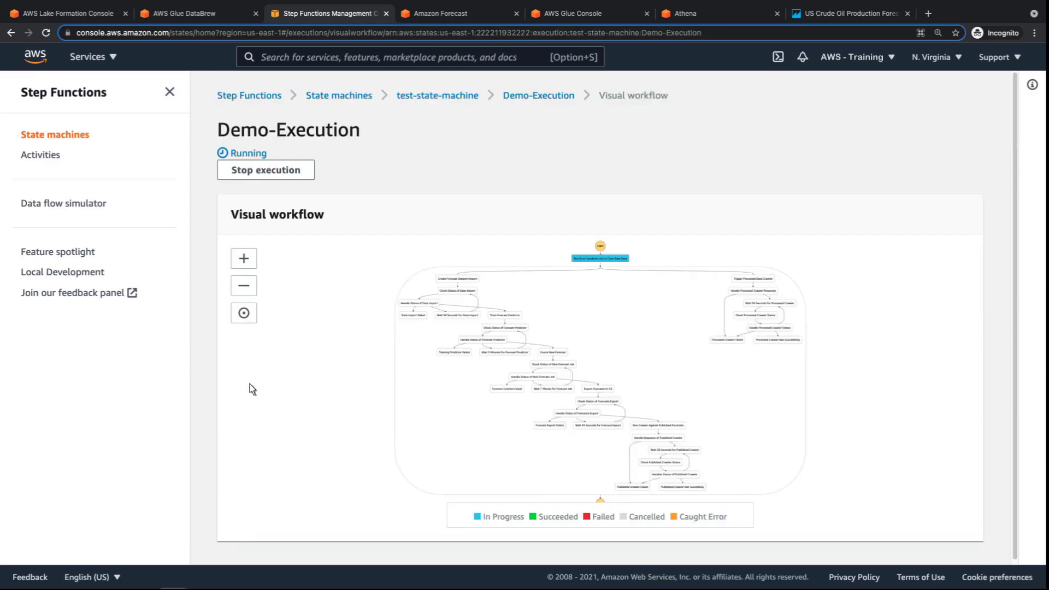
{"action": "left_click", "coordinate": [243, 259]}
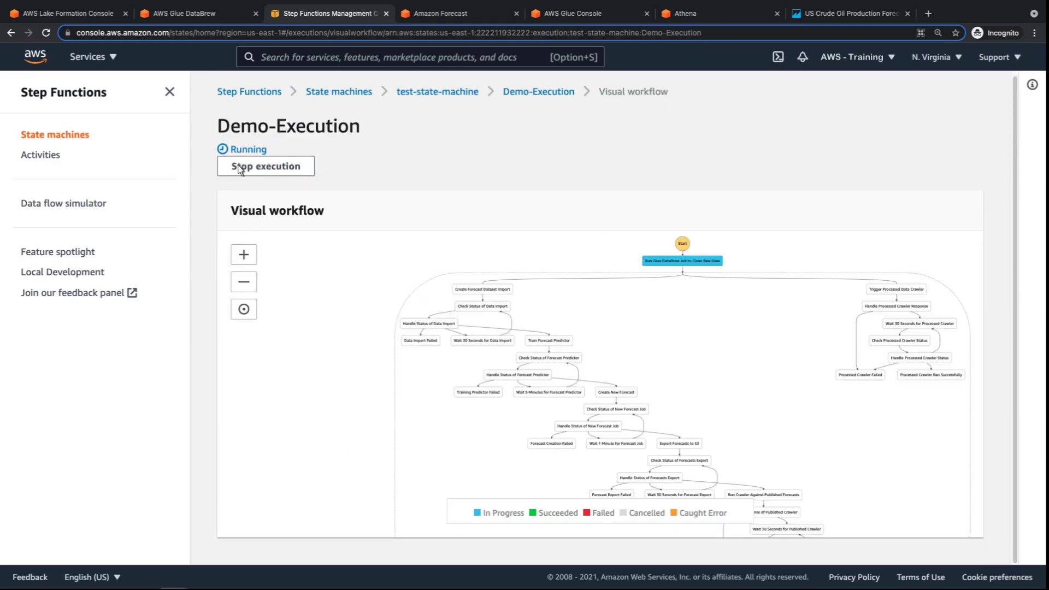
{"action": "left_click", "coordinate": [221, 19]}
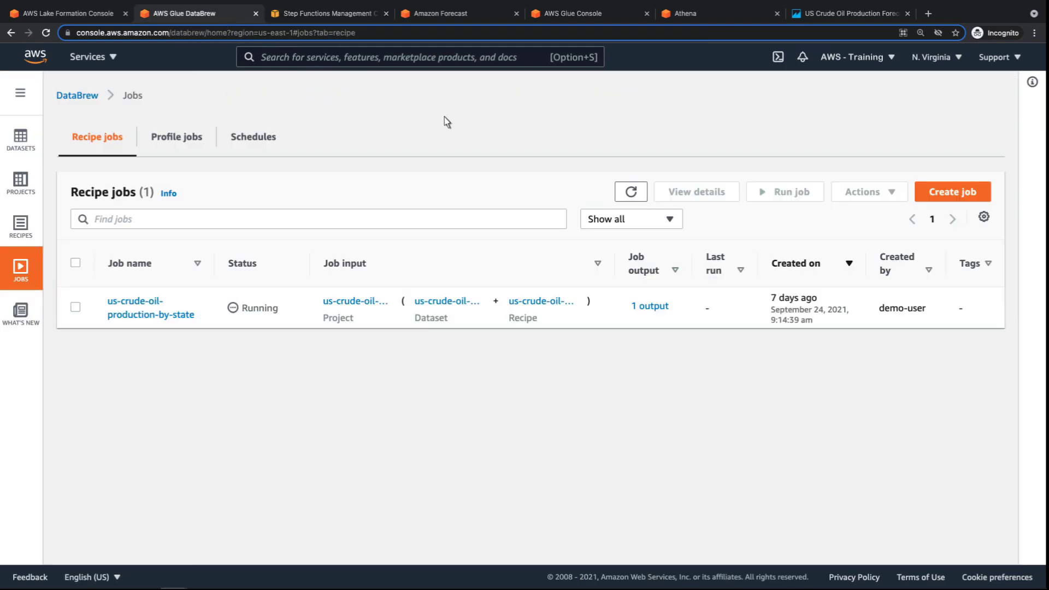
{"action": "left_click", "coordinate": [630, 192]}
{"action": "left_click", "coordinate": [327, 13]}
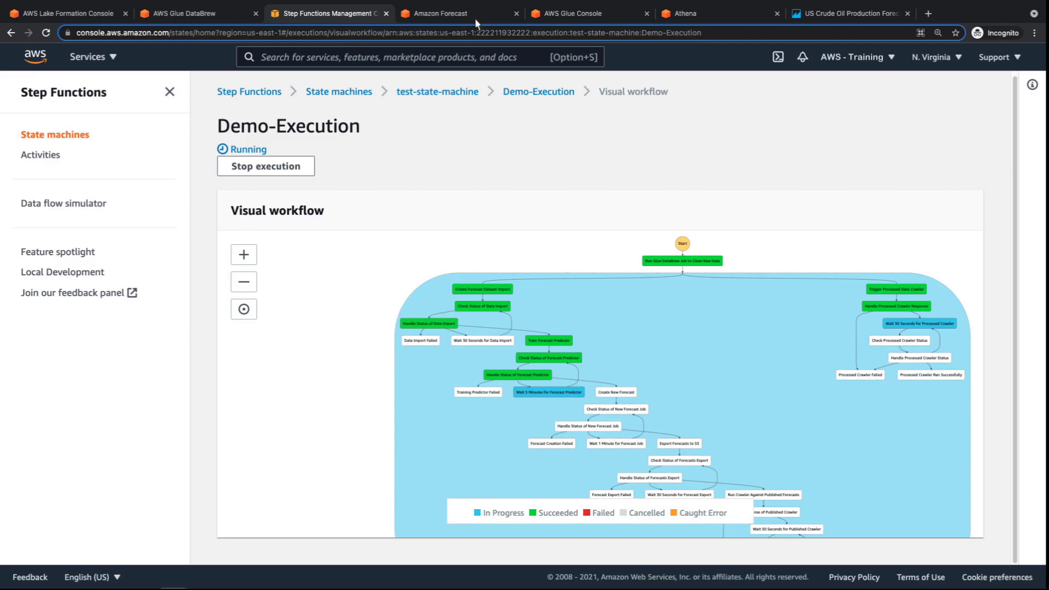
Step: Check the processed-data crawler in Glue and the predictors in Amazon Forecast
{"action": "left_click", "coordinate": [582, 13]}
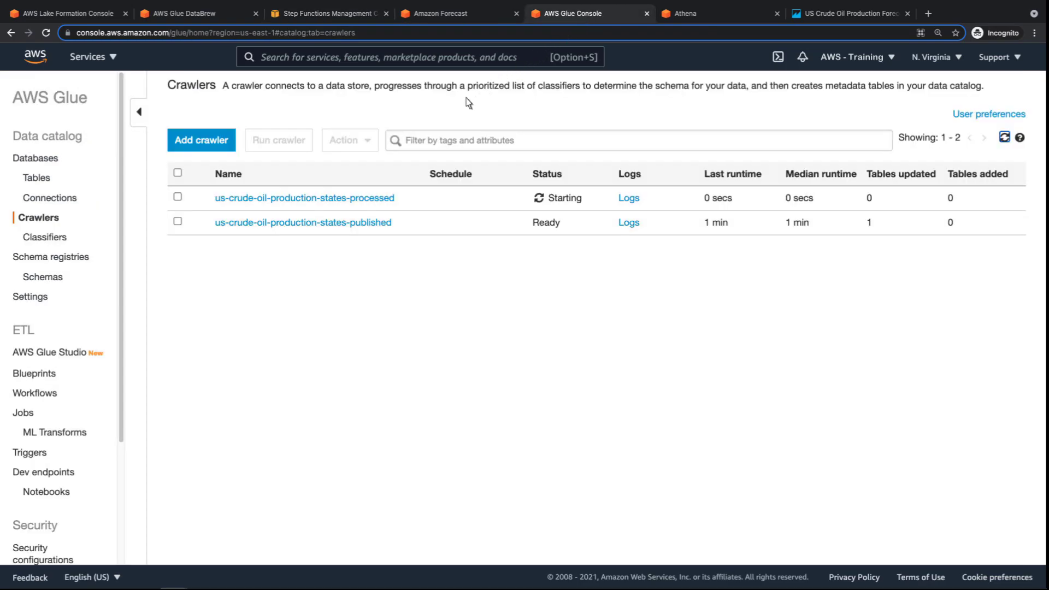
{"action": "left_click", "coordinate": [313, 200]}
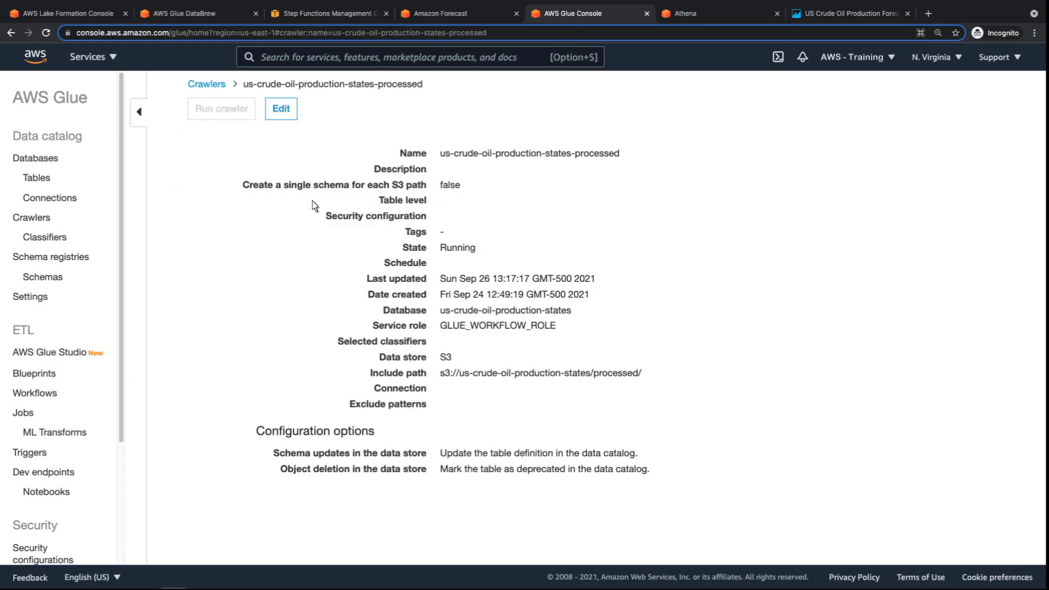
{"action": "left_click", "coordinate": [440, 13]}
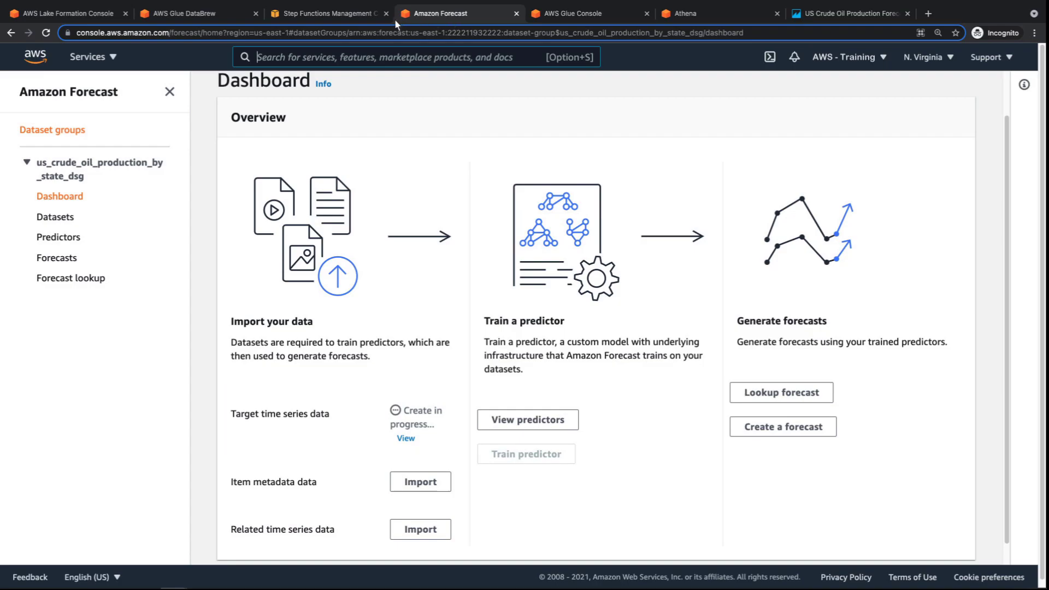
{"action": "left_click", "coordinate": [334, 13]}
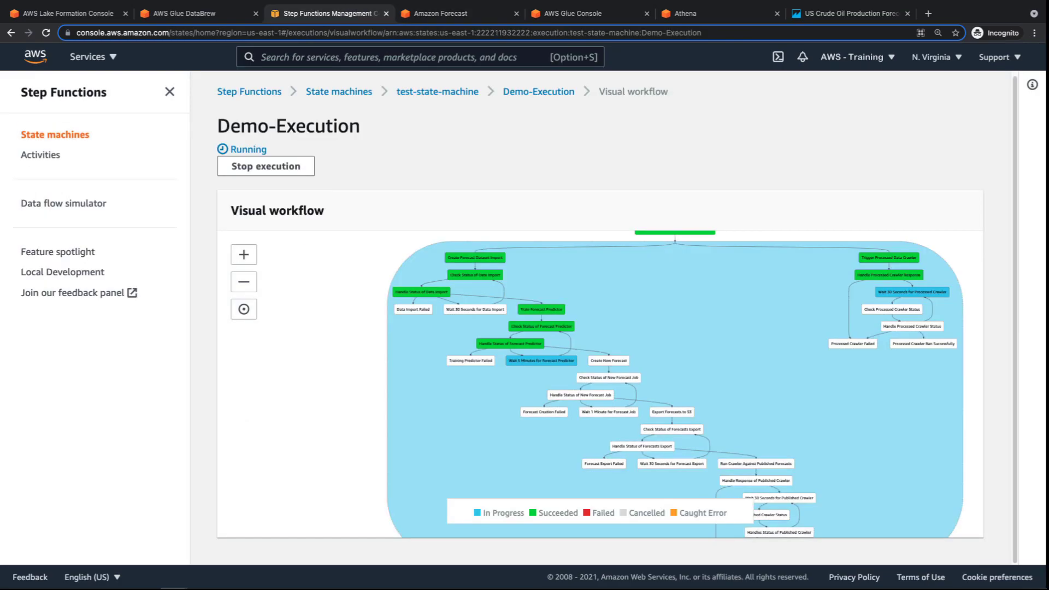
{"action": "left_click", "coordinate": [440, 16]}
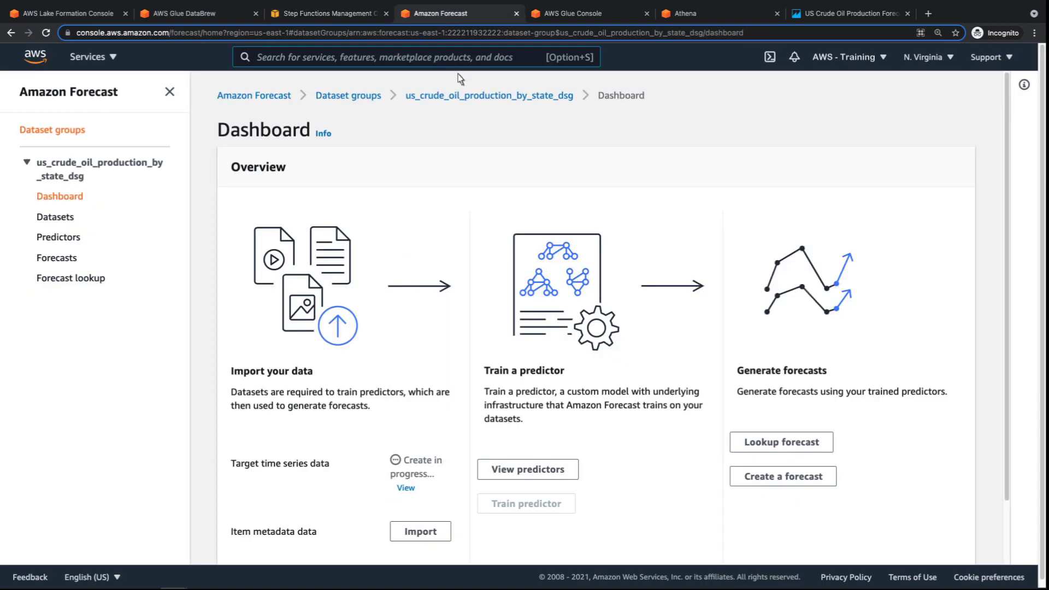
{"action": "left_click", "coordinate": [567, 471]}
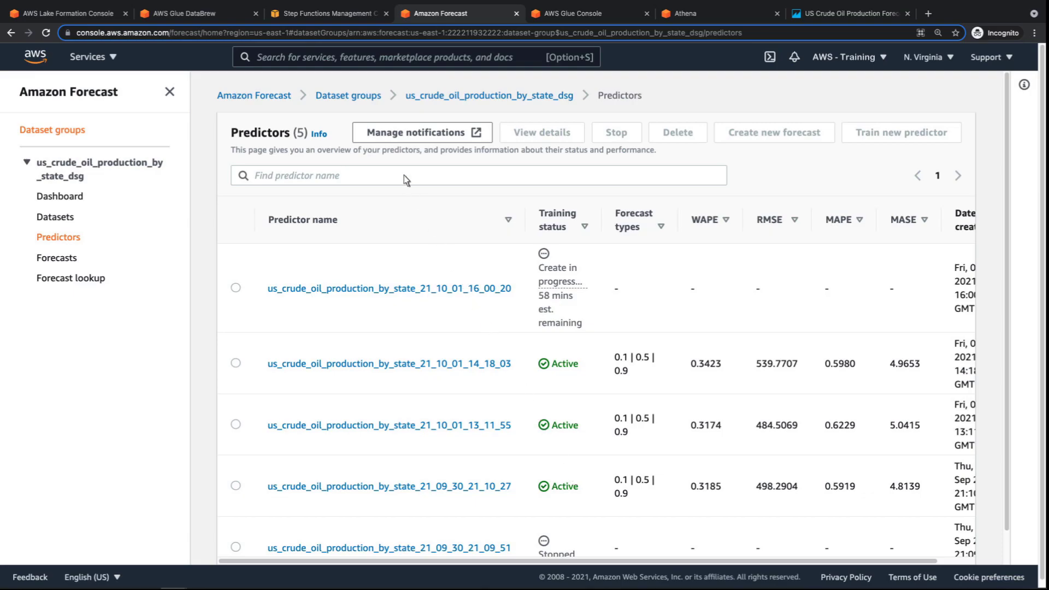
Step: Reload Demo-Execution to update its progress and check the Glue crawler results
{"action": "left_click", "coordinate": [317, 17]}
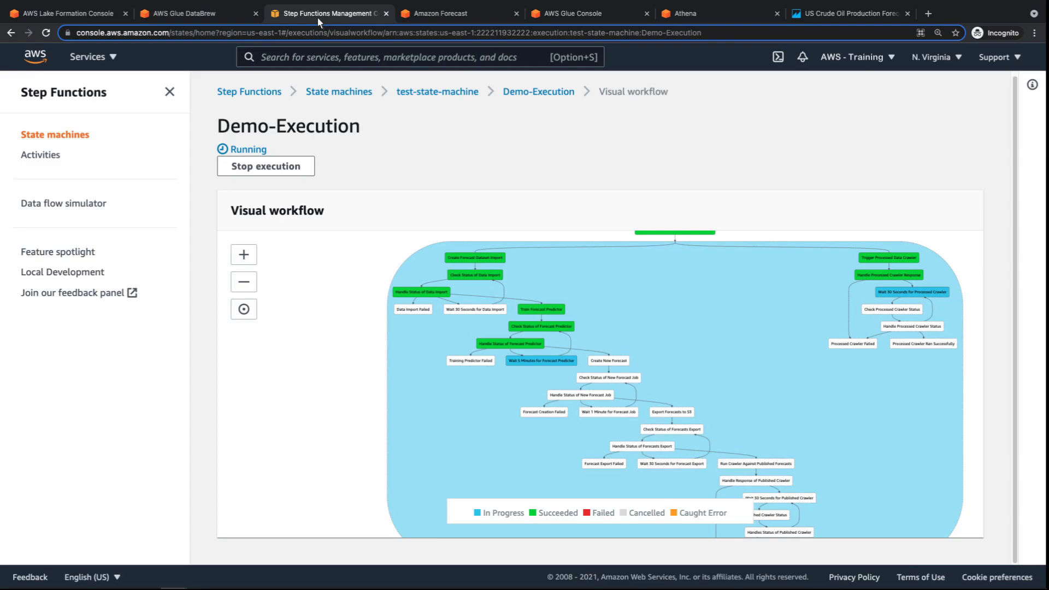
{"action": "left_click", "coordinate": [46, 34]}
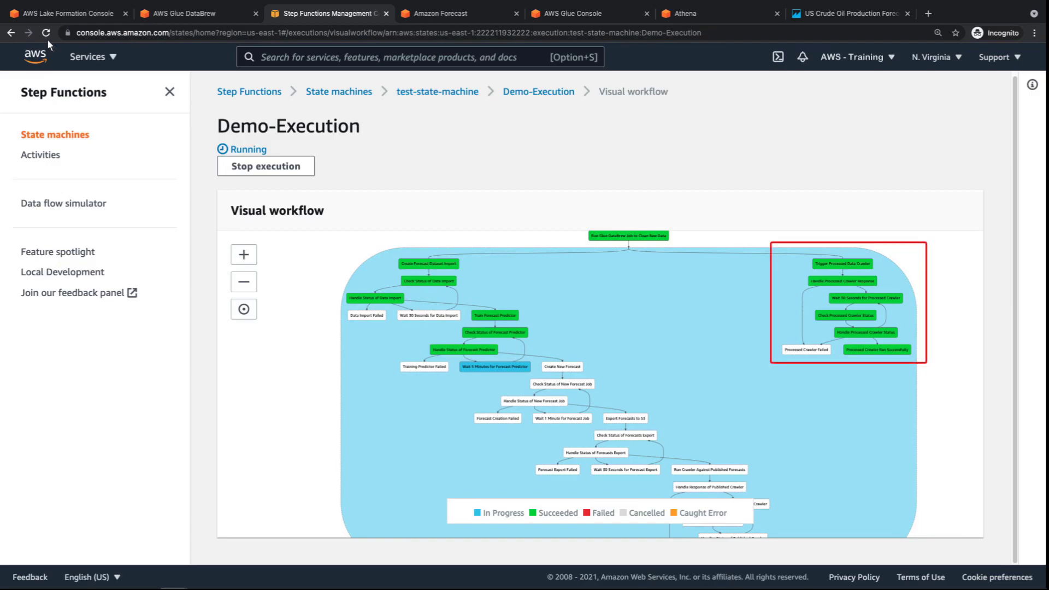
{"action": "left_click", "coordinate": [601, 17]}
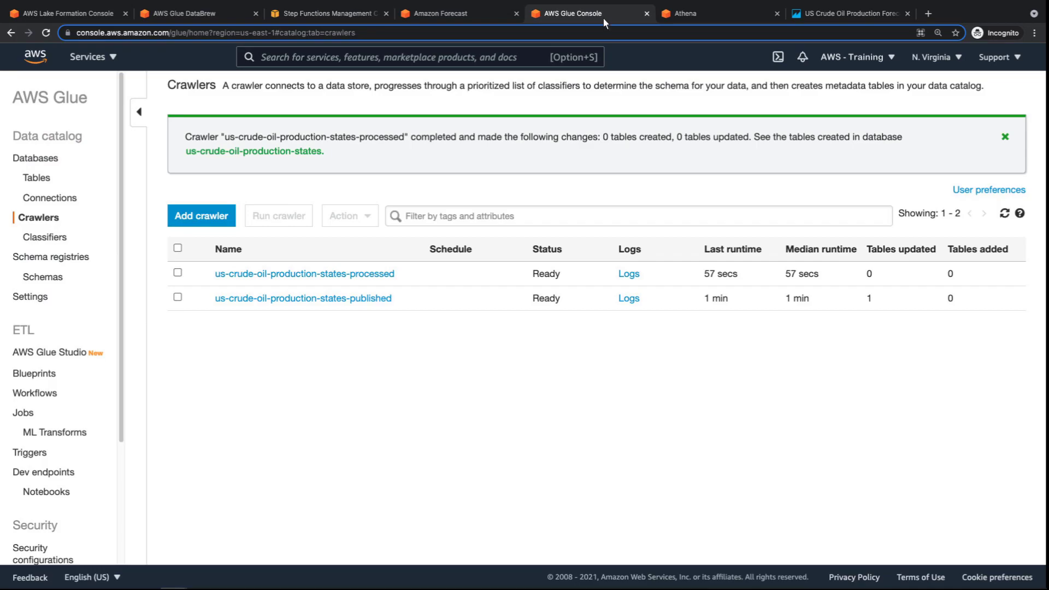
{"action": "left_click", "coordinate": [333, 18]}
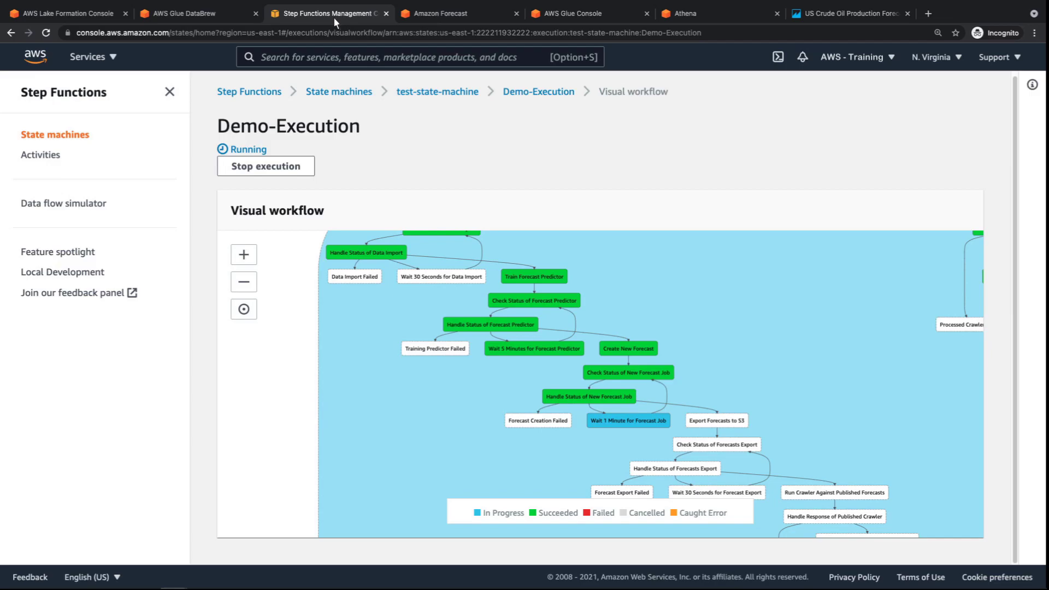
{"action": "left_click", "coordinate": [455, 17]}
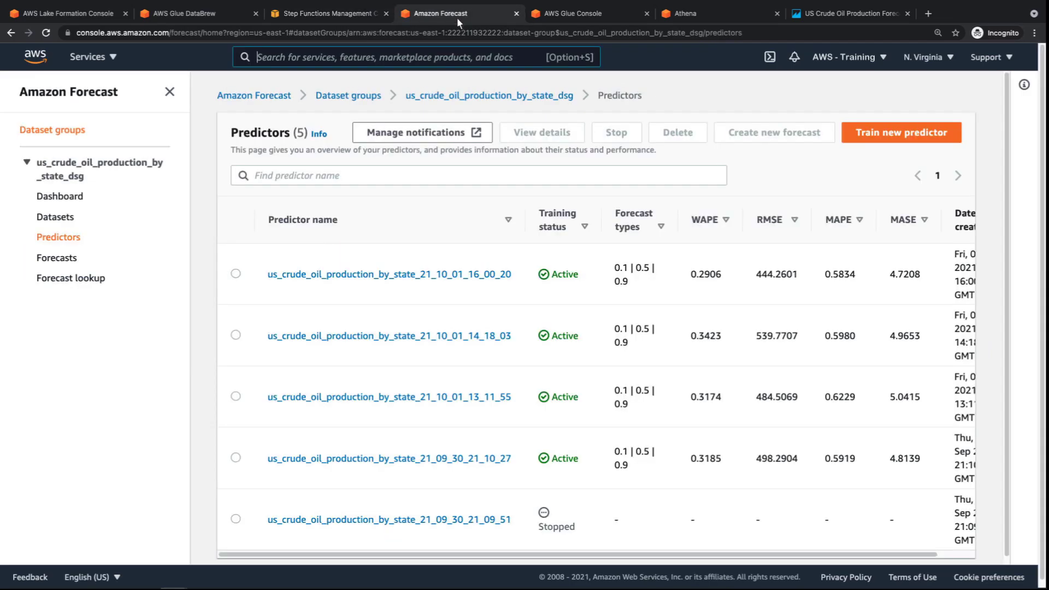
Step: Check the newest predictor and the forecasts list while Demo-Execution reaches the export
{"action": "left_click", "coordinate": [382, 277]}
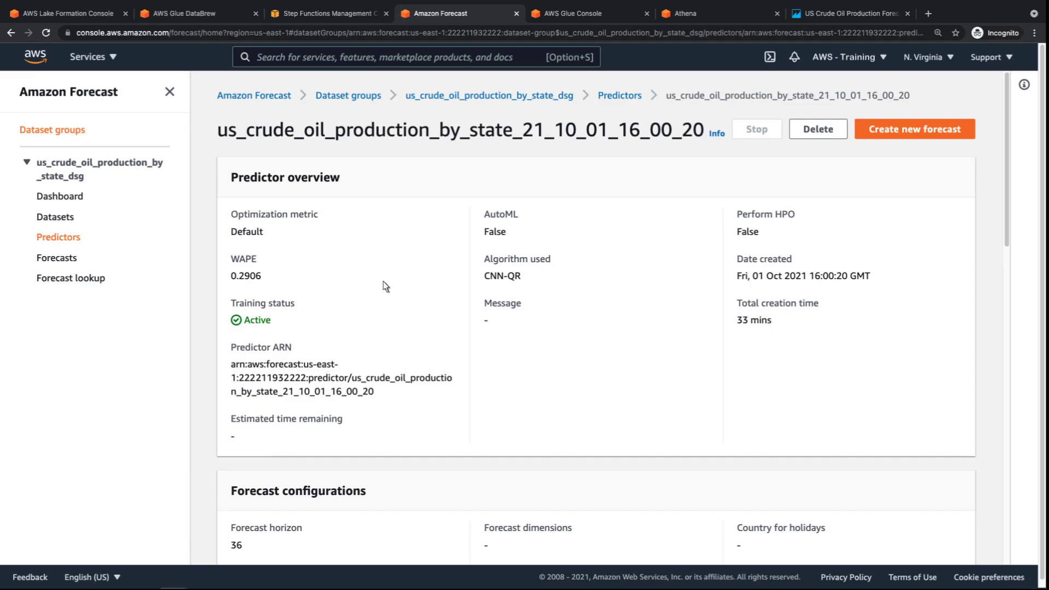
{"action": "scroll", "coordinate": [1001, 259], "scroll_direction": "down", "scroll_amount": 3}
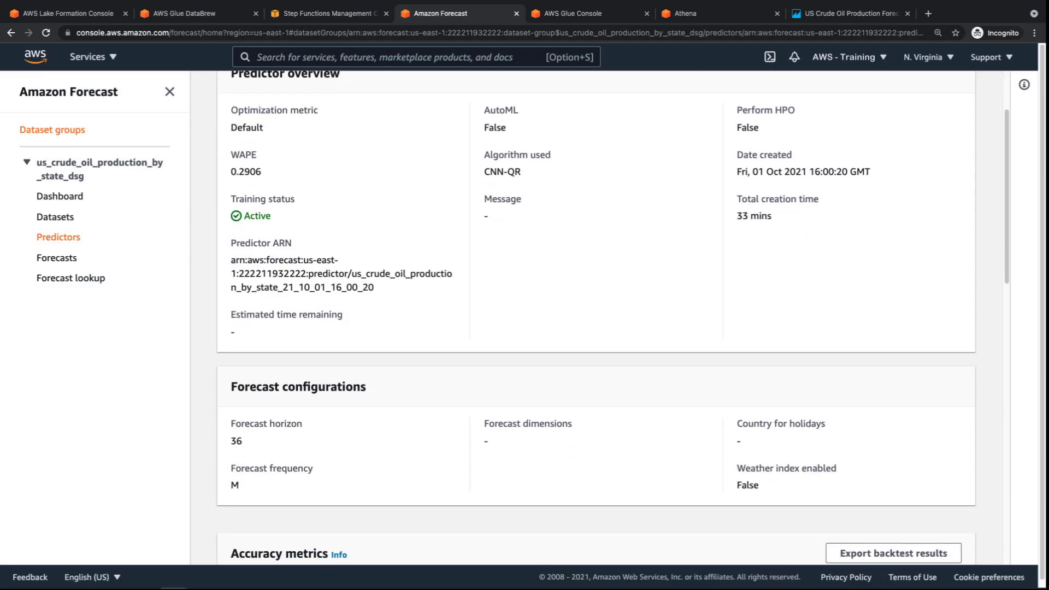
{"action": "scroll", "coordinate": [1001, 260], "scroll_direction": "down", "scroll_amount": 2}
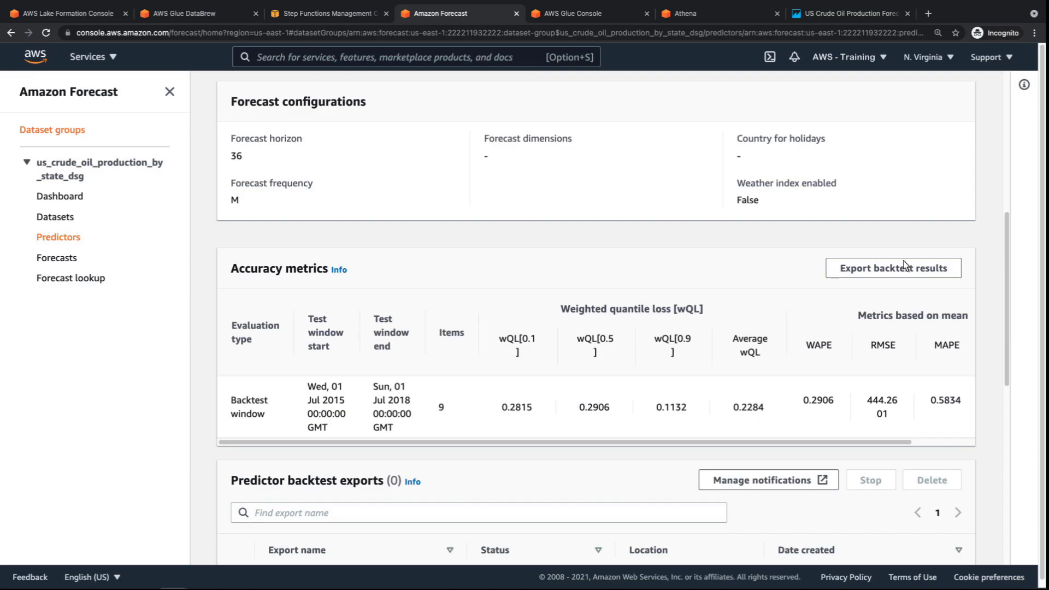
{"action": "left_click", "coordinate": [65, 263]}
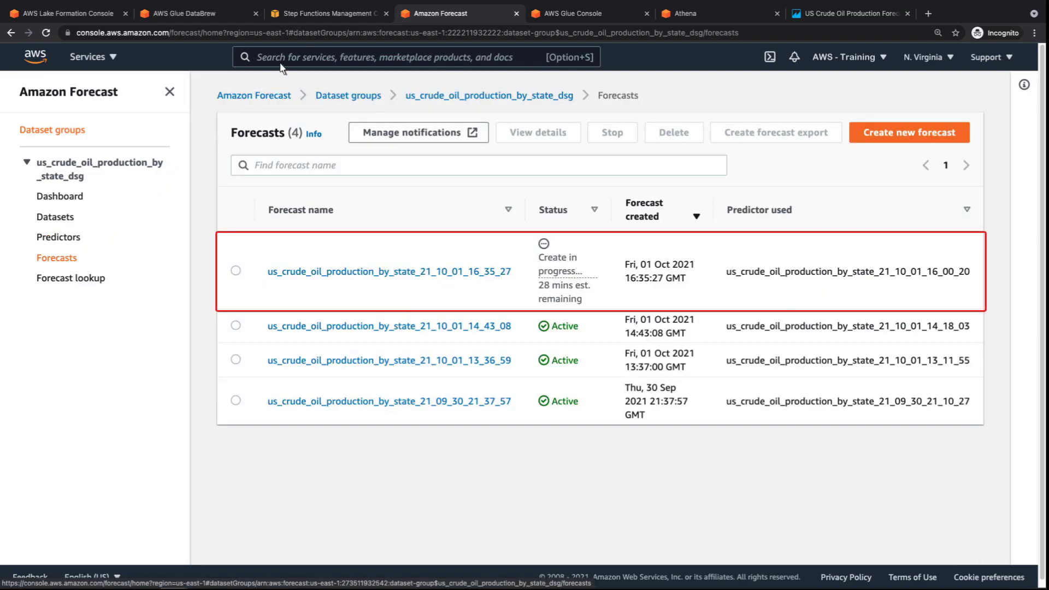
{"action": "left_click", "coordinate": [327, 13]}
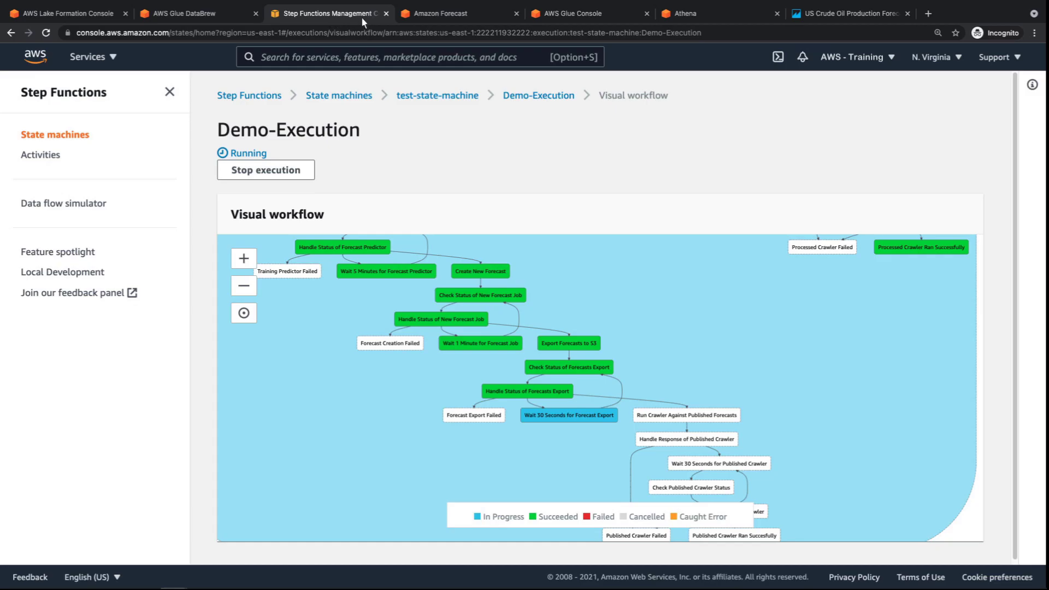
{"action": "left_click", "coordinate": [442, 15]}
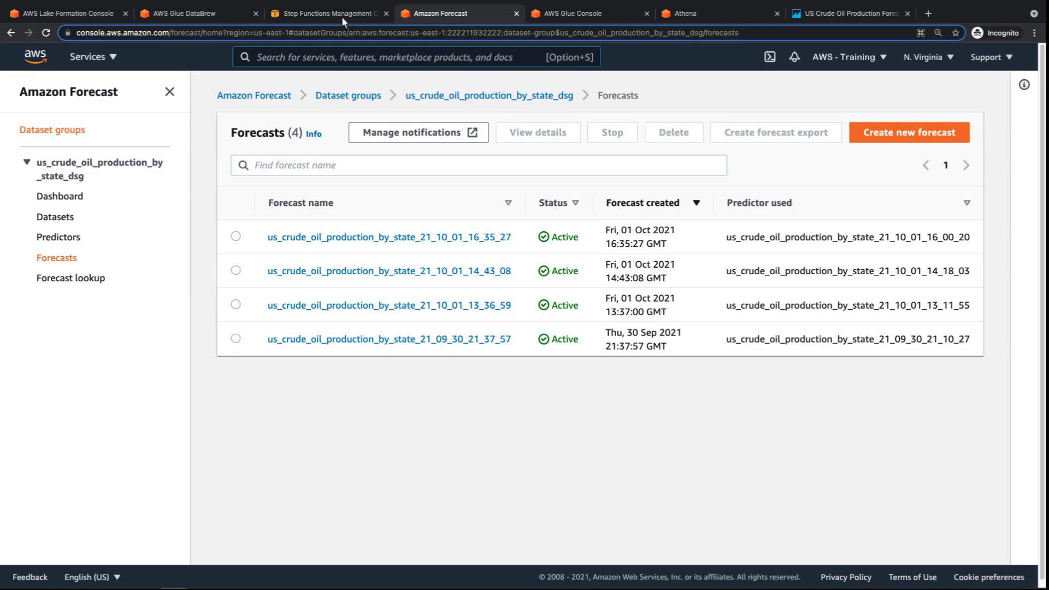
{"action": "left_click", "coordinate": [320, 17]}
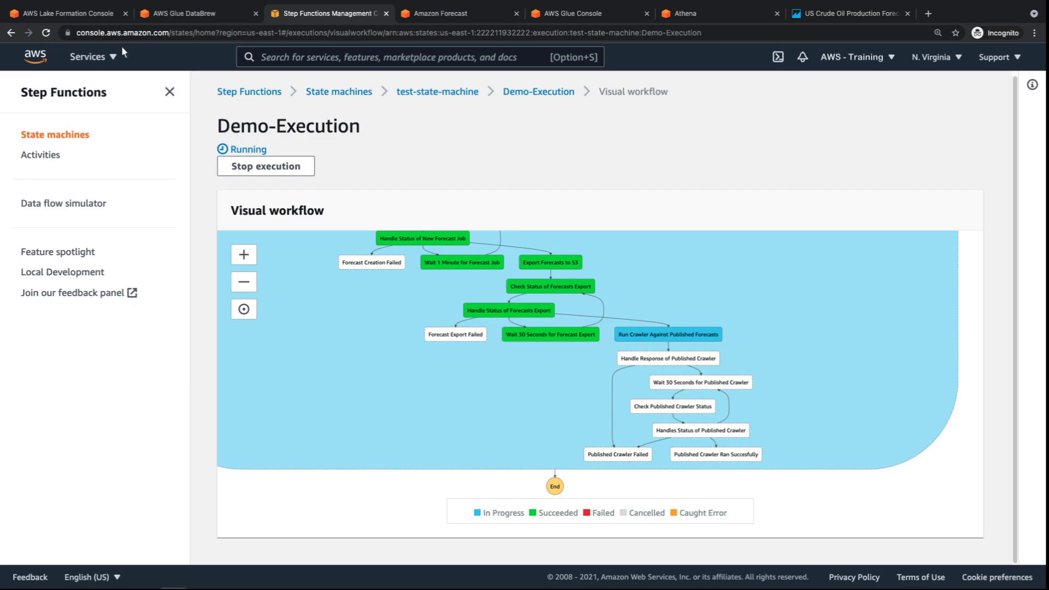
Step: Browse the published folder of the us-crude-oil-production-states S3 bucket
{"action": "left_click", "coordinate": [257, 57]}
{"action": "type", "text": "s3"}
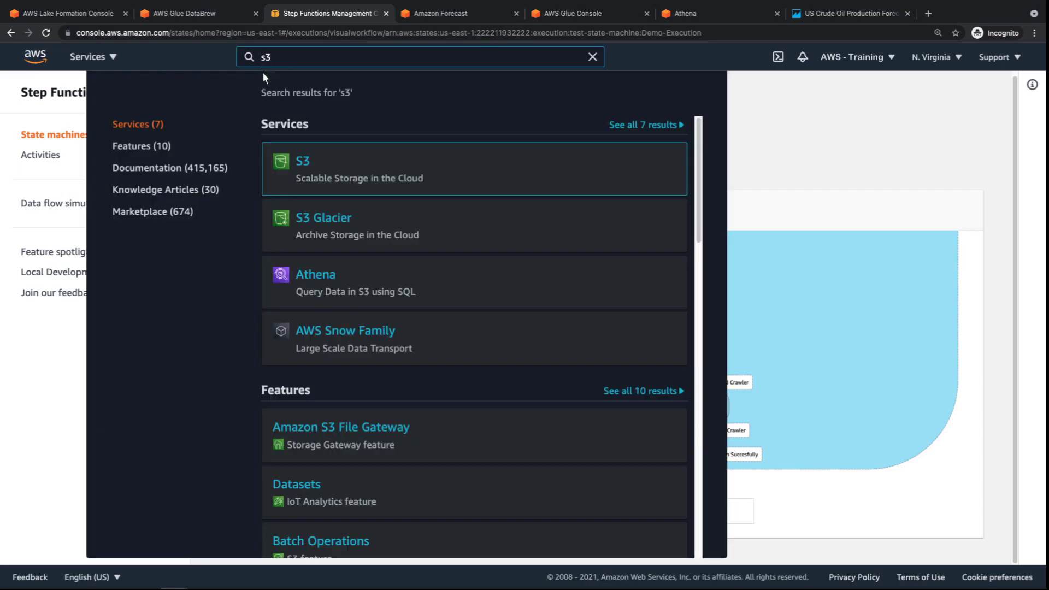
{"action": "left_click", "coordinate": [301, 167]}
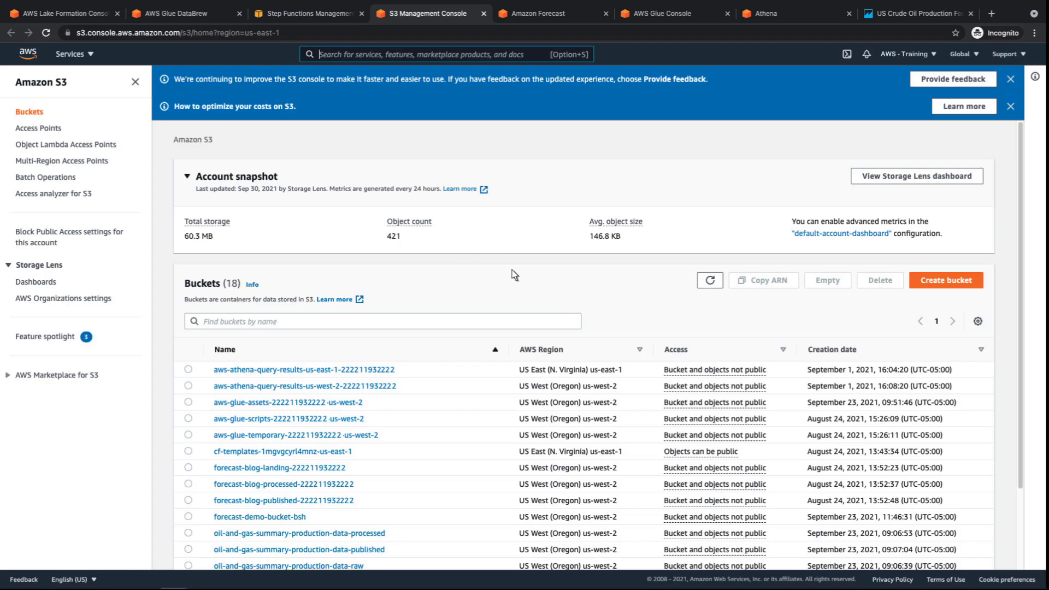
{"action": "scroll", "coordinate": [998, 509], "scroll_direction": "down", "scroll_amount": 3}
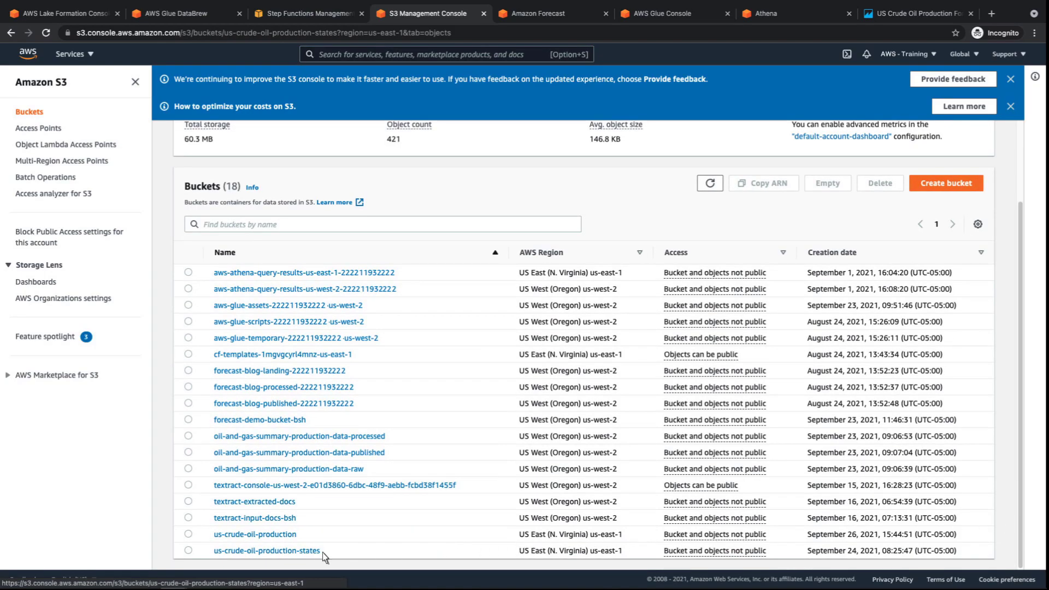
{"action": "left_click", "coordinate": [266, 551]}
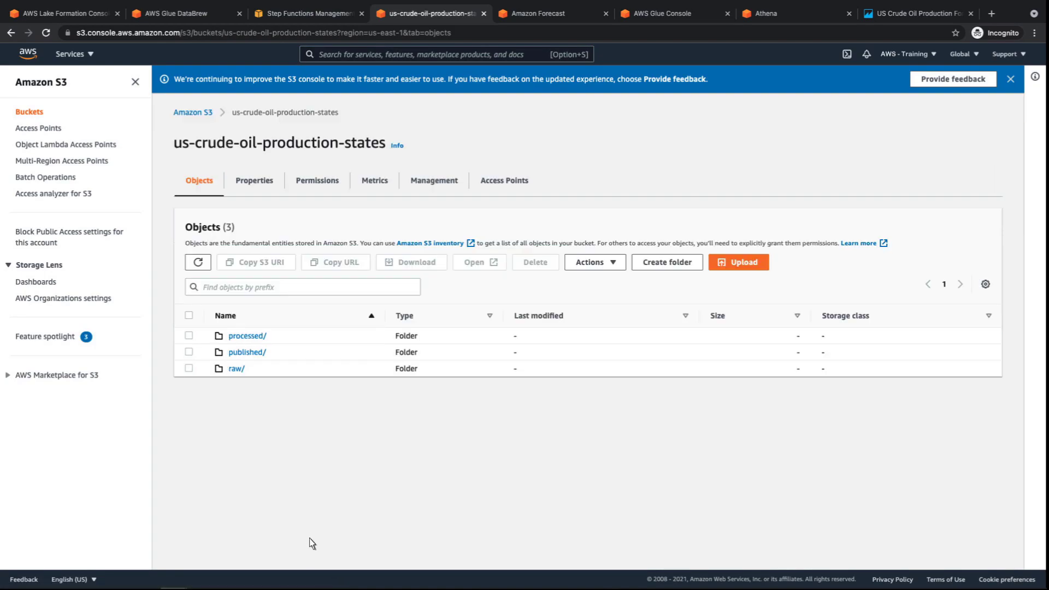
{"action": "left_click", "coordinate": [247, 352]}
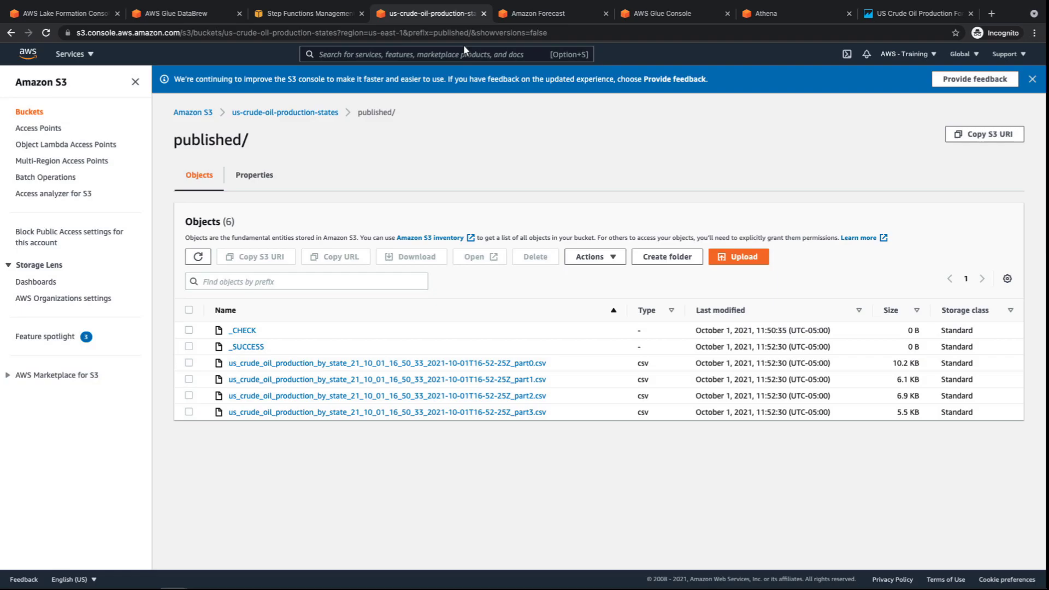
Step: Check the published-forecasts crawler in Glue and confirm Demo-Execution succeeded
{"action": "left_click", "coordinate": [483, 14]}
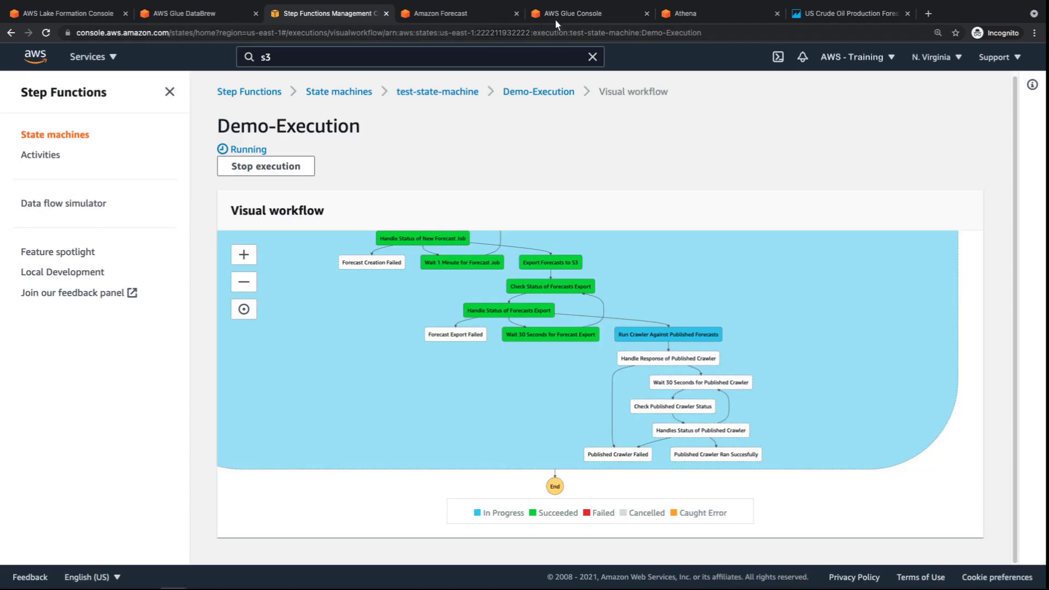
{"action": "left_click", "coordinate": [568, 14]}
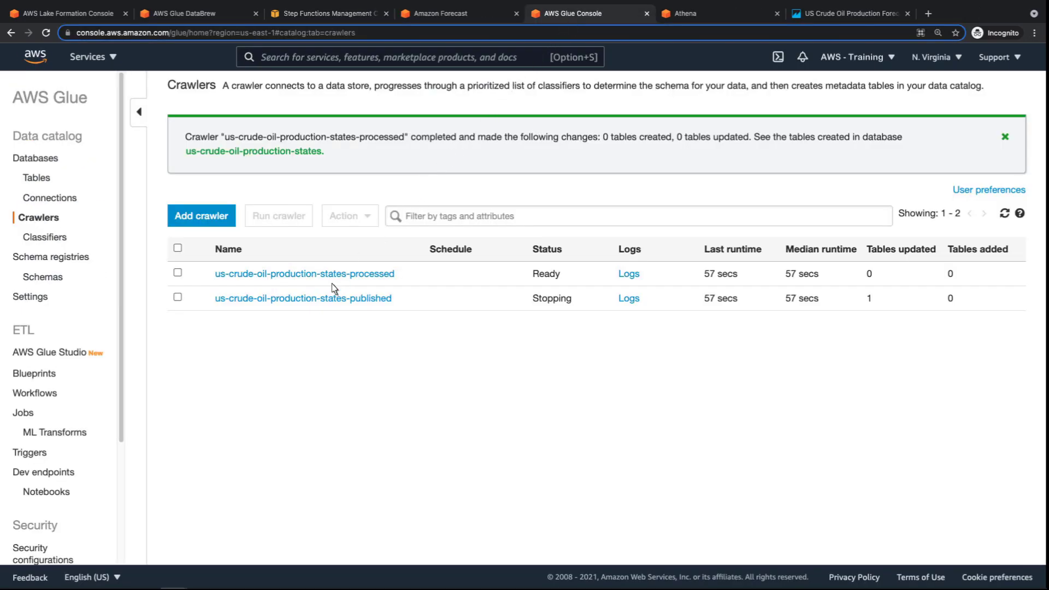
{"action": "left_click", "coordinate": [315, 298]}
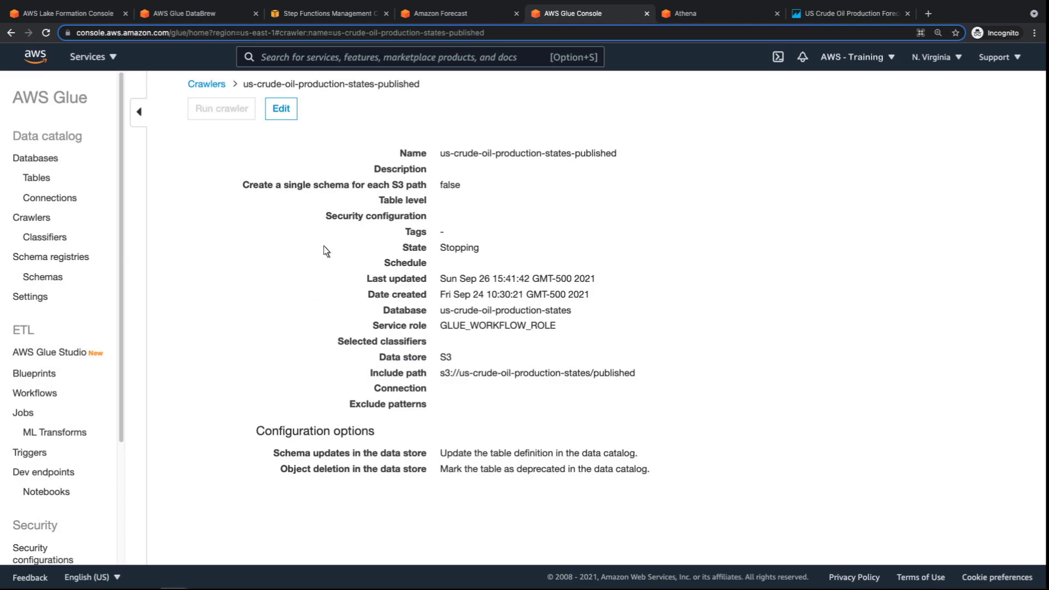
{"action": "left_click", "coordinate": [328, 14]}
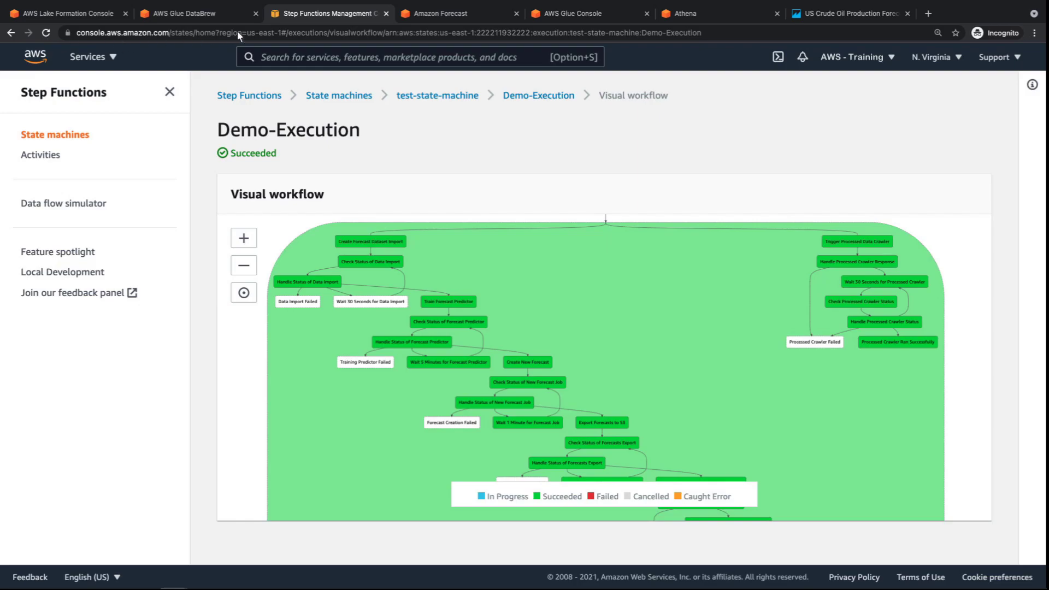
{"action": "left_click", "coordinate": [695, 15]}
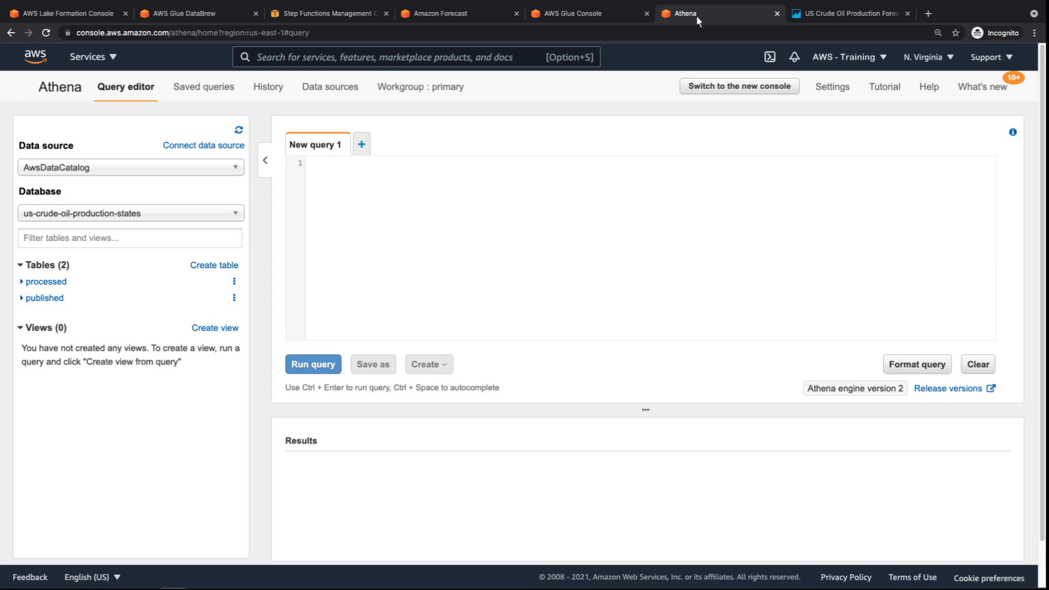
Step: Preview ten rows each of the processed and published tables in Athena
{"action": "left_click", "coordinate": [235, 283]}
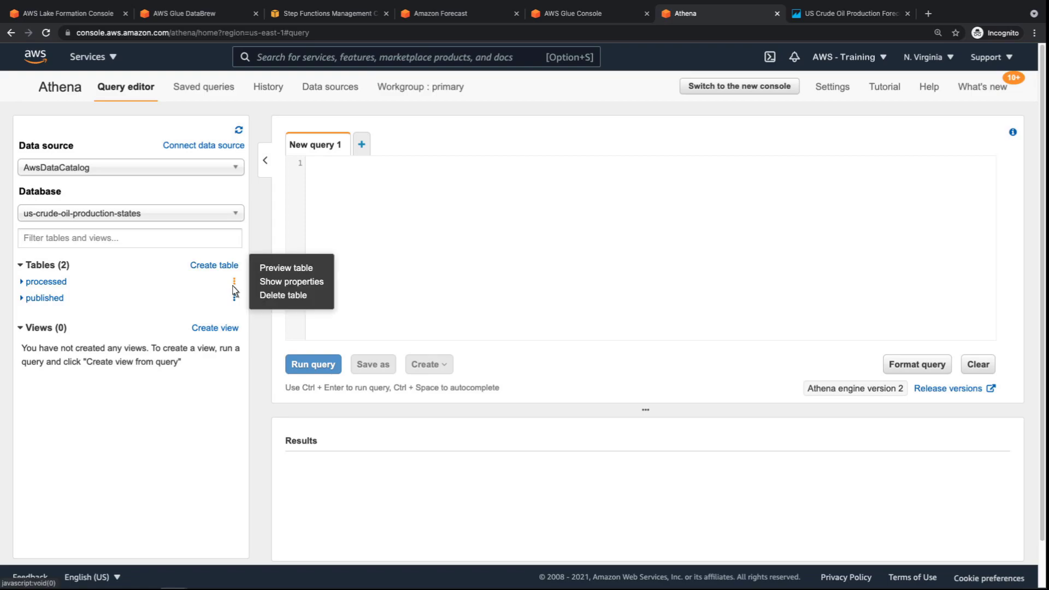
{"action": "left_click", "coordinate": [285, 271]}
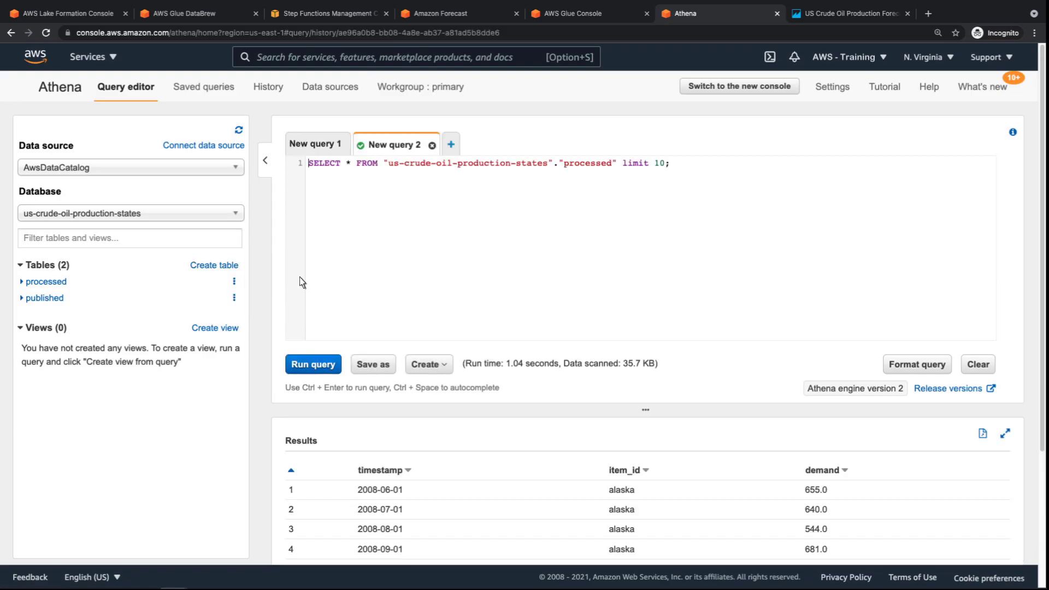
{"action": "scroll", "coordinate": [926, 459], "scroll_direction": "down", "scroll_amount": 2}
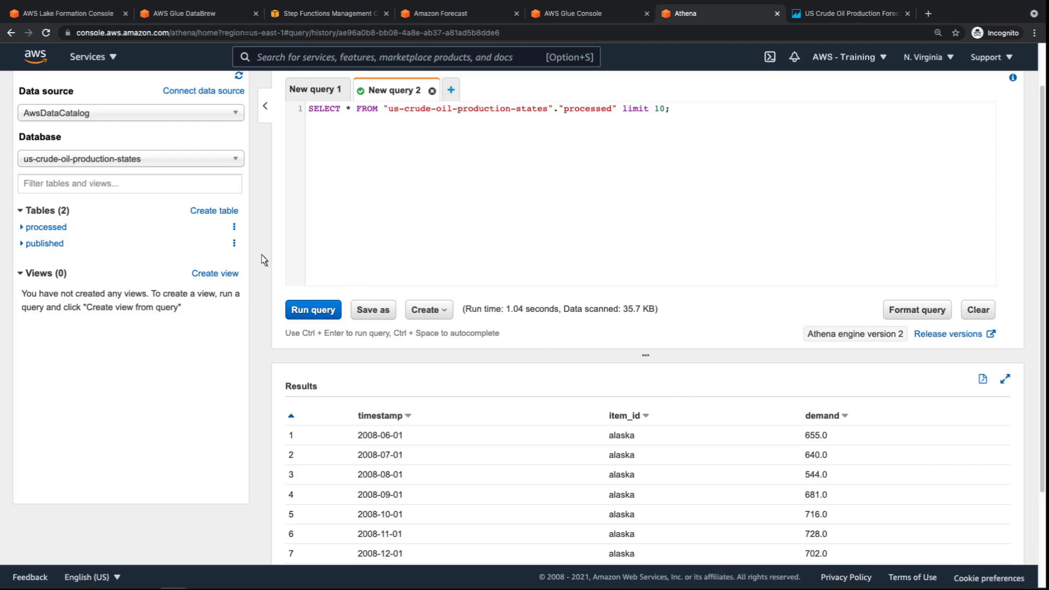
{"action": "left_click", "coordinate": [235, 244]}
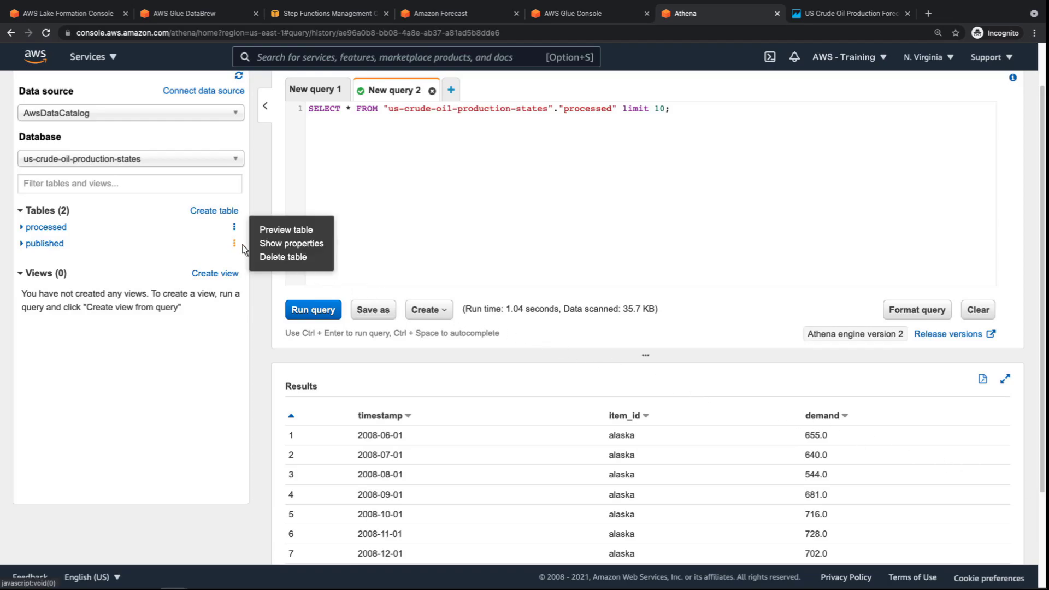
{"action": "left_click", "coordinate": [286, 230]}
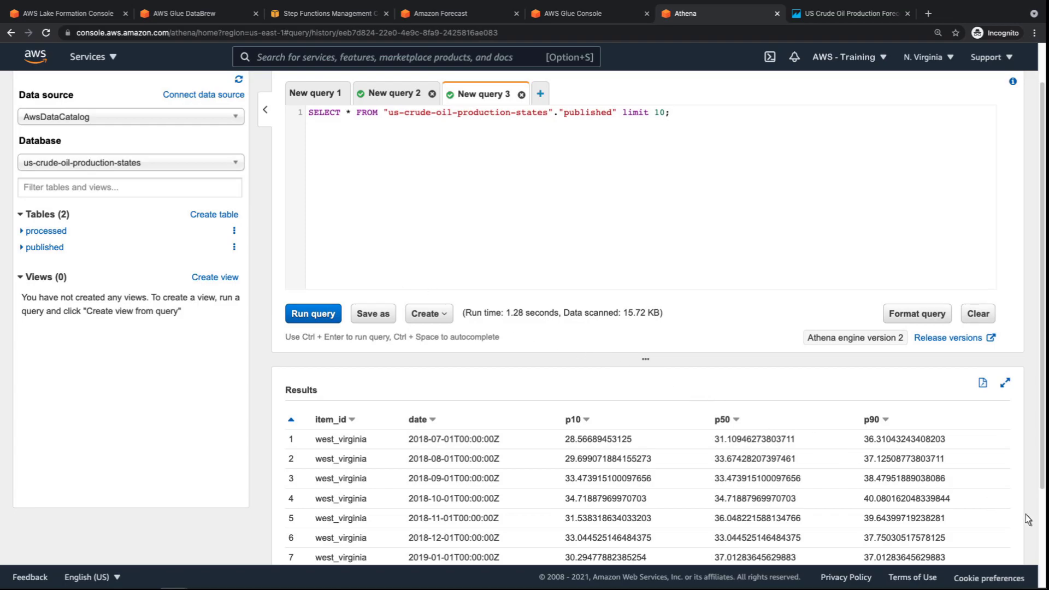
{"action": "scroll", "coordinate": [1040, 524], "scroll_direction": "down", "scroll_amount": 2}
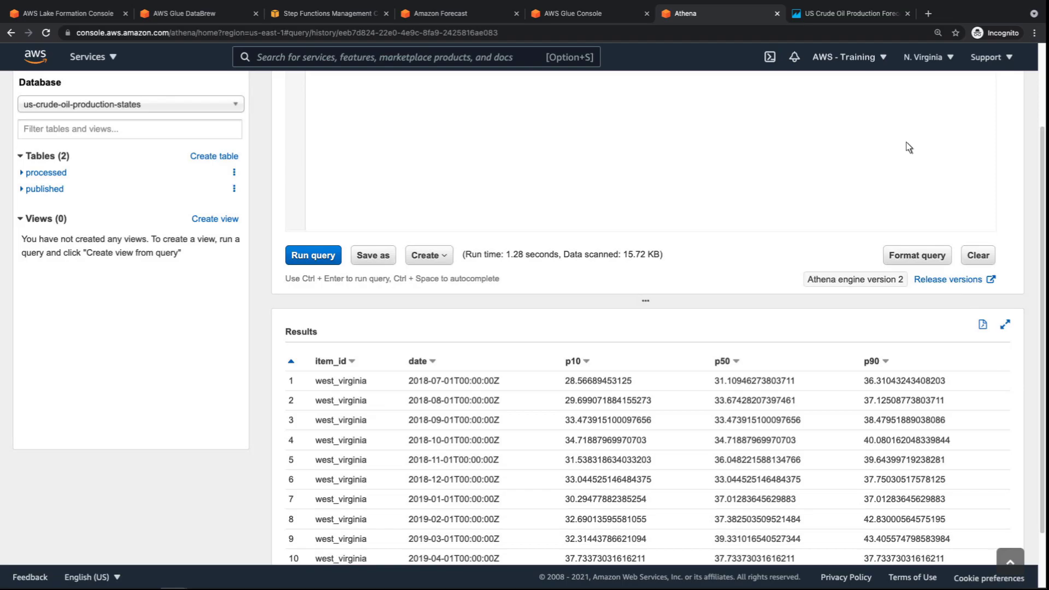
Step: Filter the historical production chart's State to texas only
{"action": "left_click", "coordinate": [852, 13]}
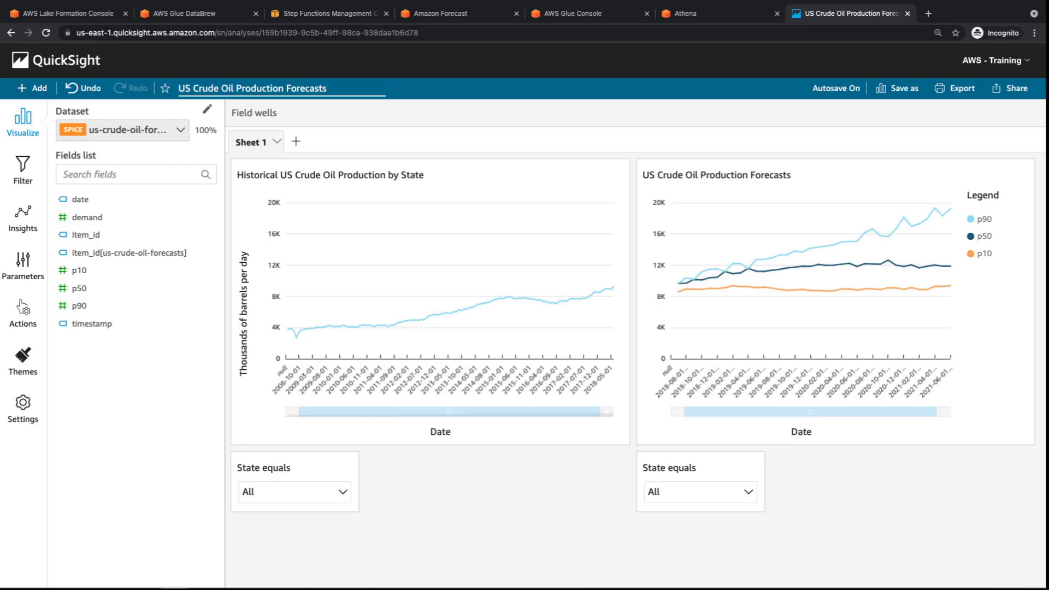
{"action": "left_click", "coordinate": [342, 495]}
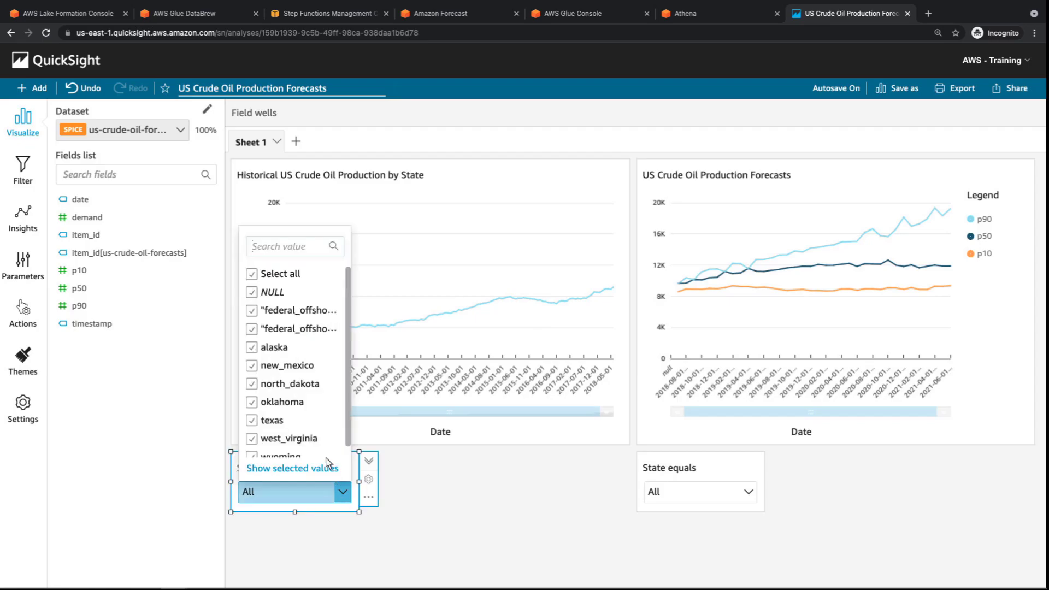
{"action": "left_click", "coordinate": [251, 274]}
{"action": "left_click", "coordinate": [252, 420]}
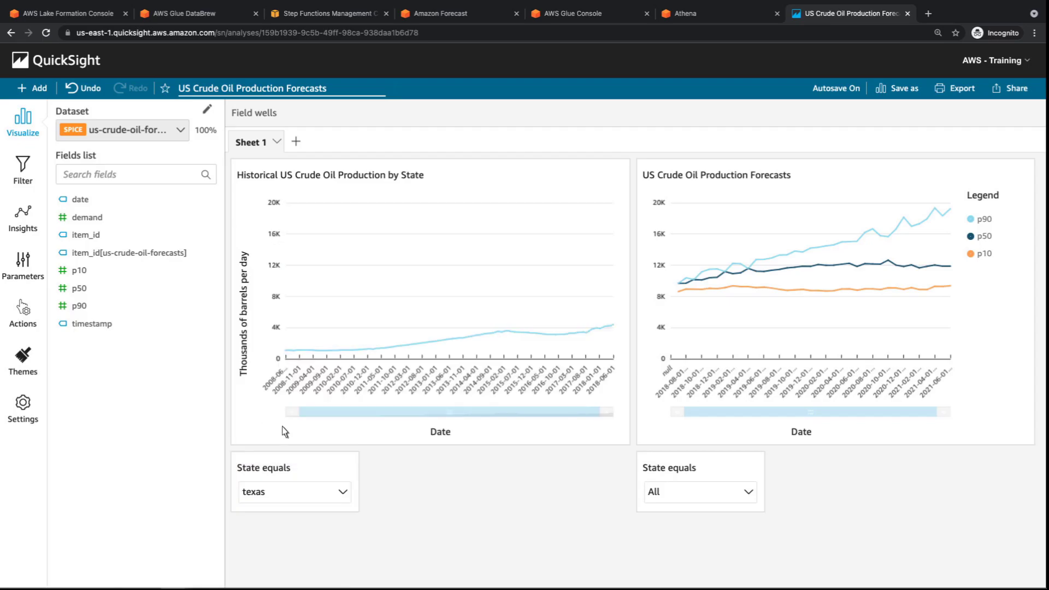
Step: Filter the forecast production chart's State to texas only
{"action": "left_click", "coordinate": [746, 492]}
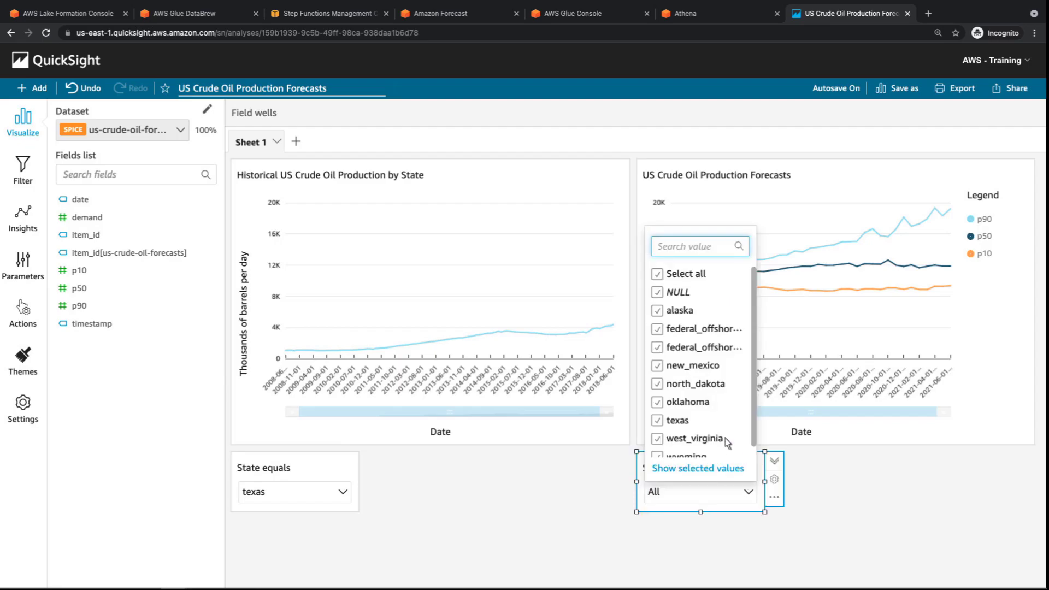
{"action": "left_click", "coordinate": [657, 274]}
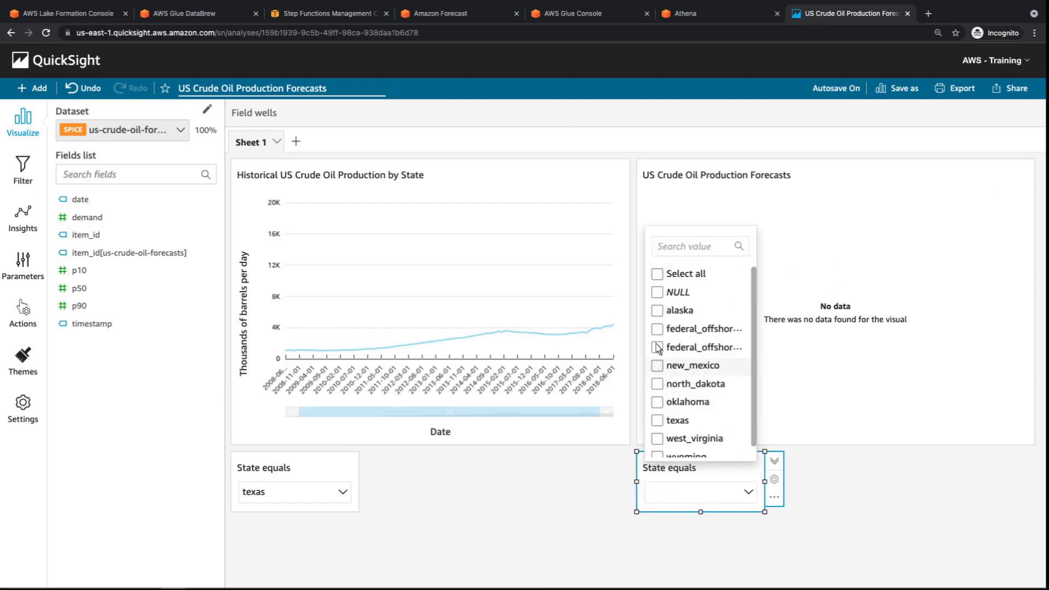
{"action": "left_click", "coordinate": [656, 421]}
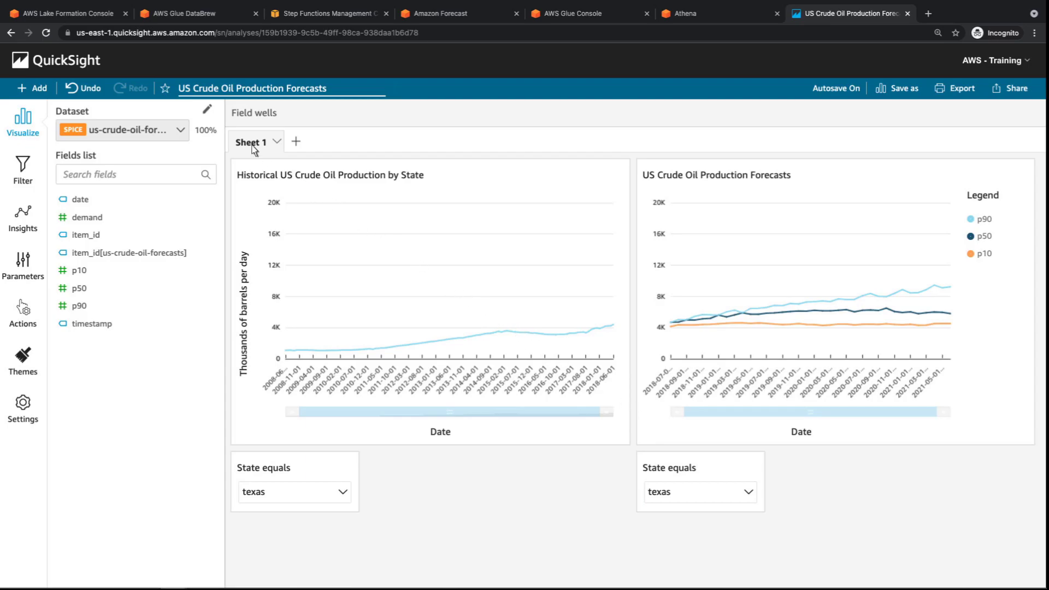
{"action": "left_click", "coordinate": [206, 113]}
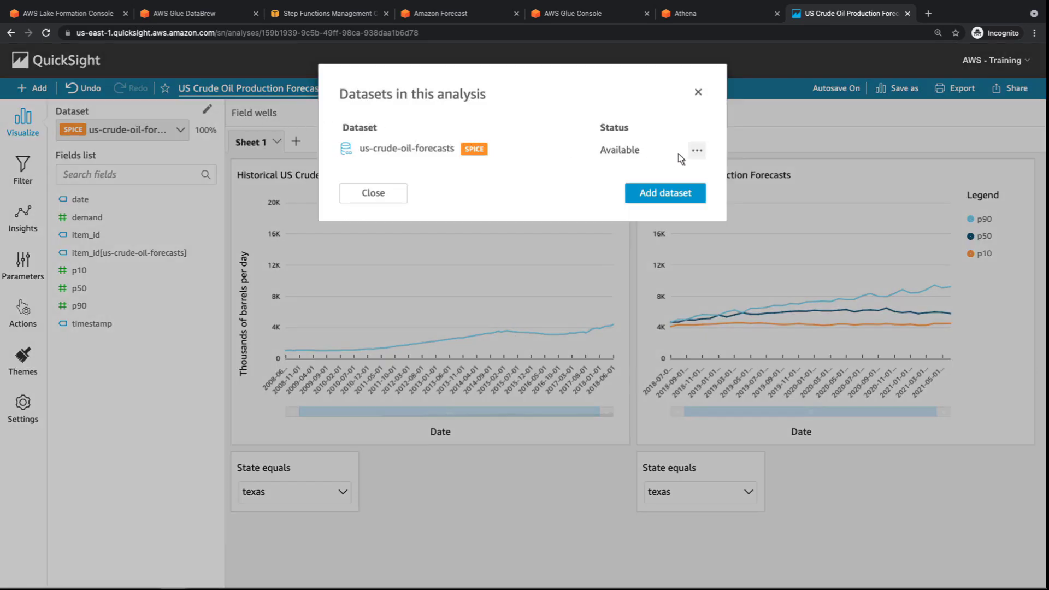
{"action": "left_click", "coordinate": [695, 151]}
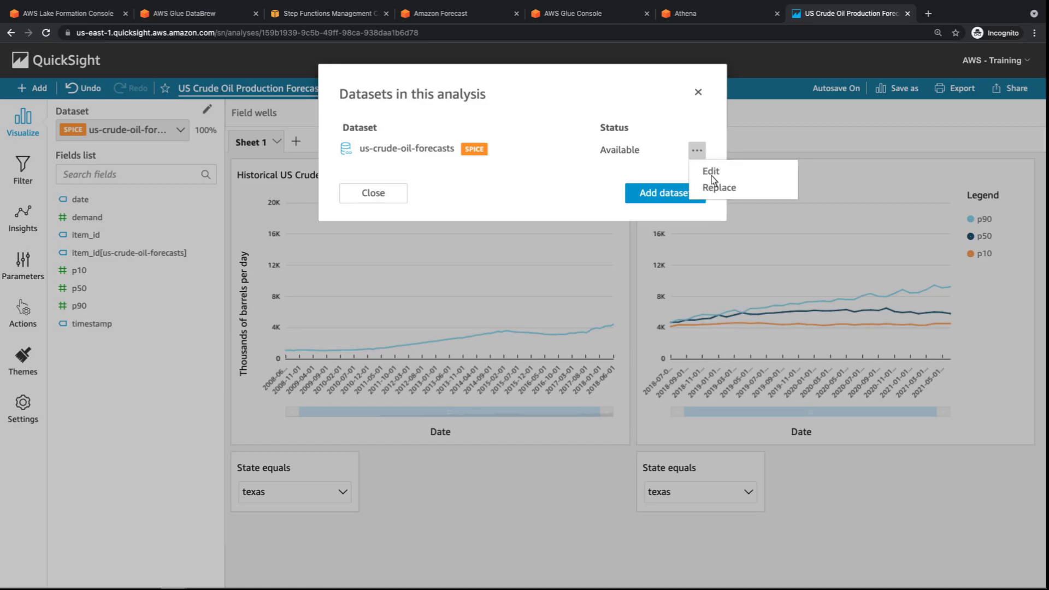
{"action": "left_click", "coordinate": [711, 172]}
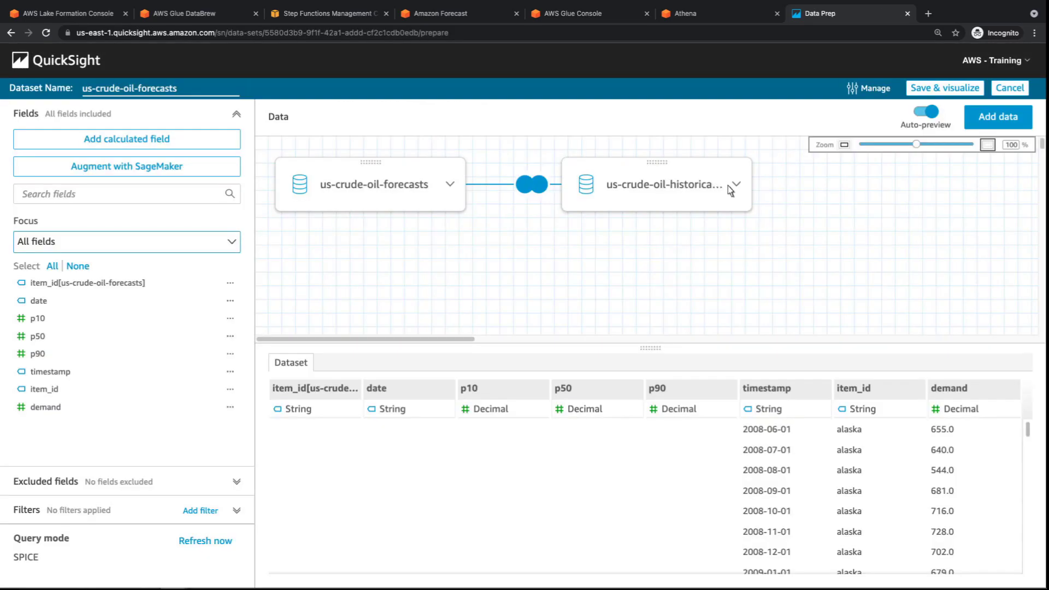
{"action": "left_click", "coordinate": [735, 186]}
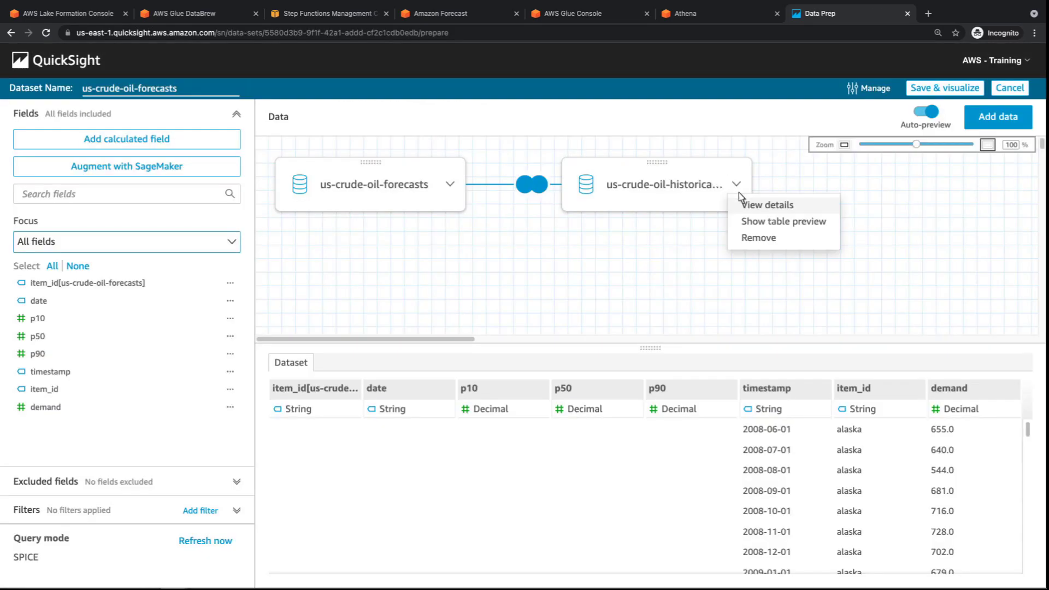
{"action": "left_click", "coordinate": [783, 221]}
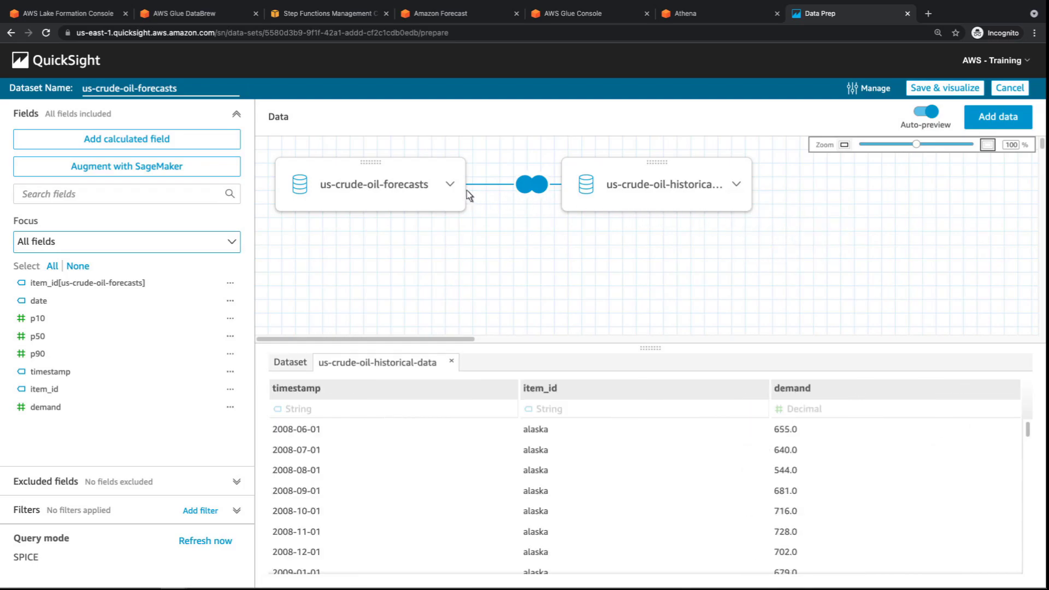
{"action": "left_click", "coordinate": [450, 184]}
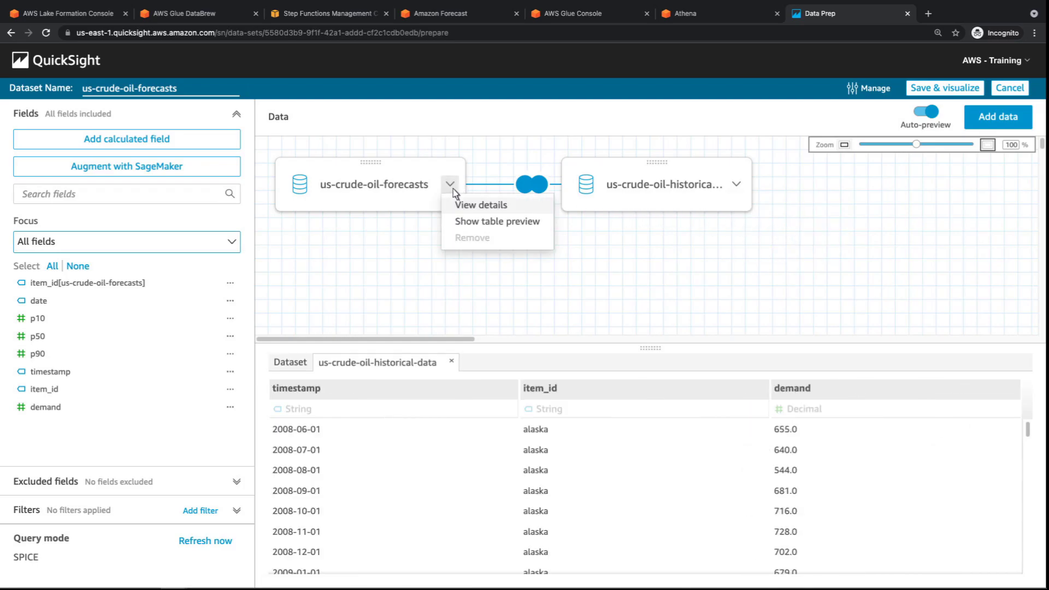
{"action": "left_click", "coordinate": [497, 222]}
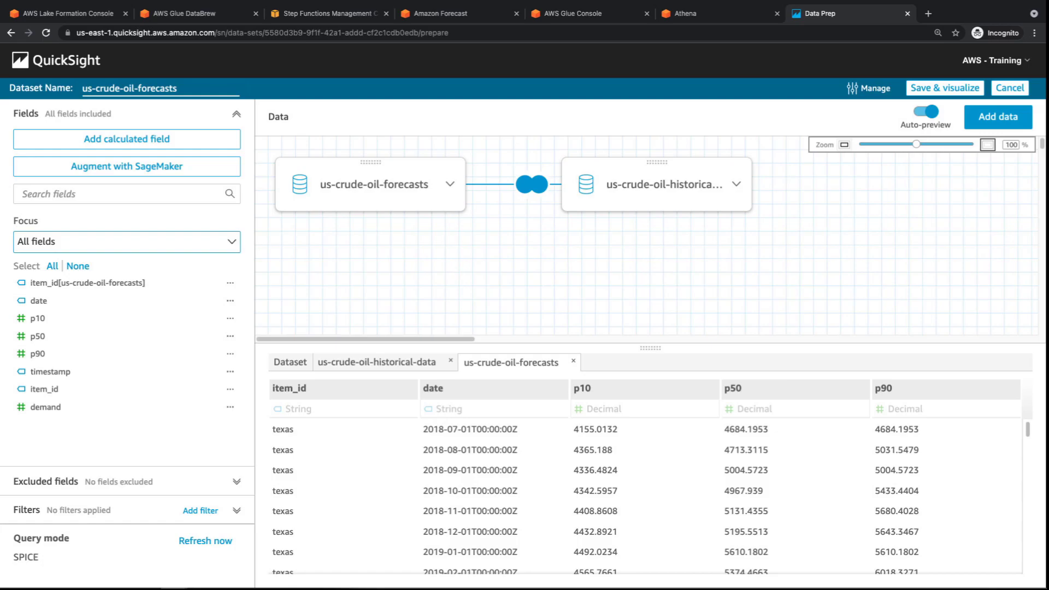
{"action": "left_click", "coordinate": [290, 362]}
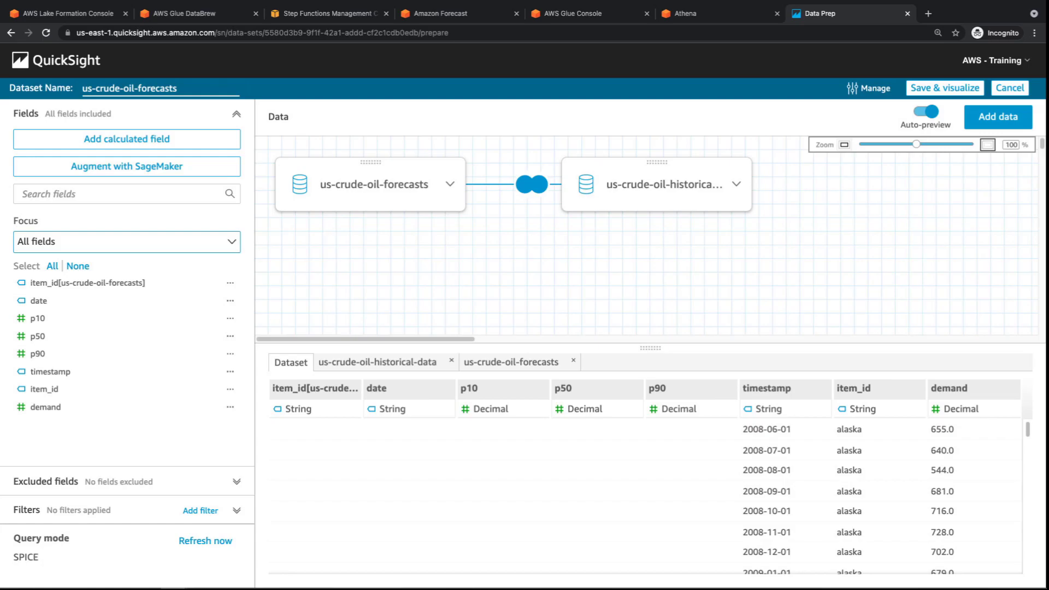
{"action": "left_click", "coordinate": [1009, 88]}
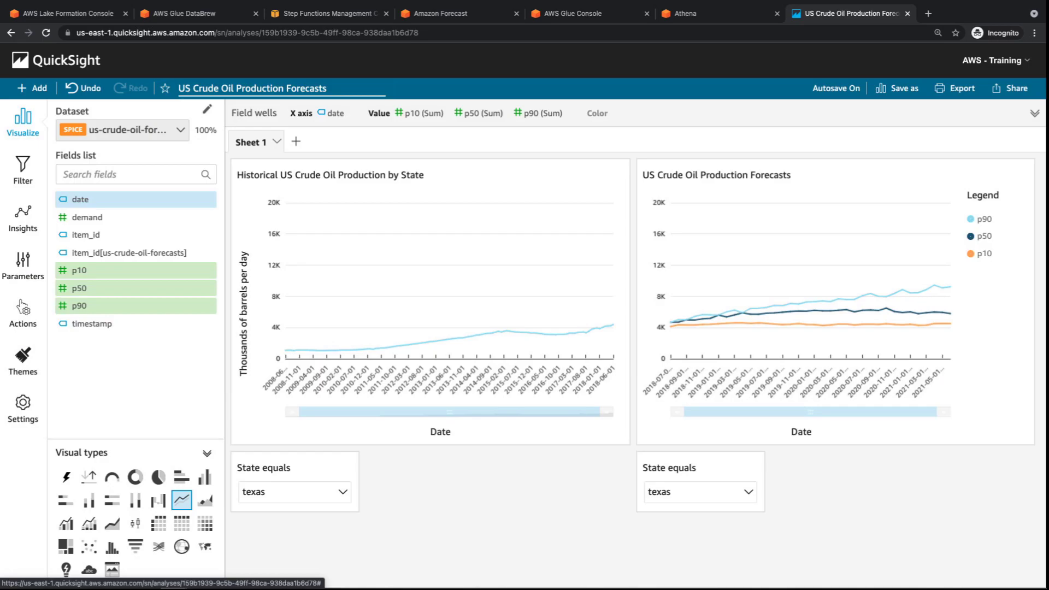